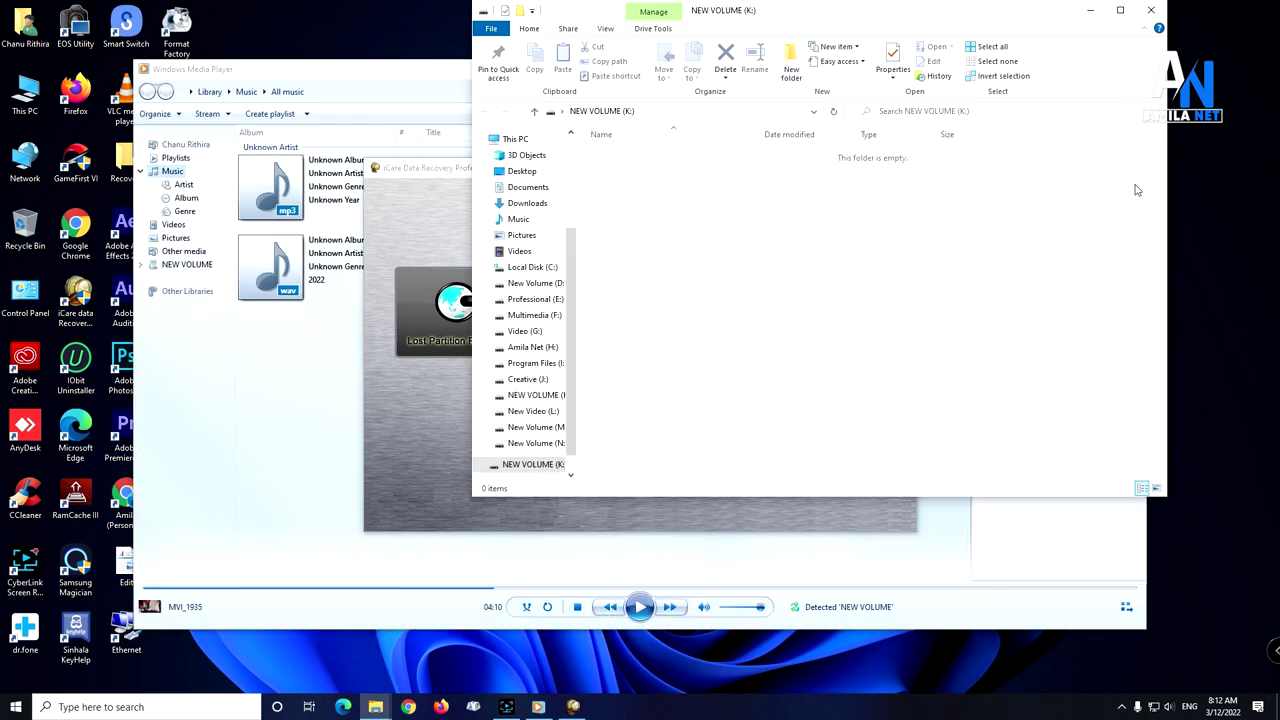
Step: Close the open drive window and Windows Media Player, and open NEW VOLUME (K:) from This PC to check its contents
{"action": "left_click", "coordinate": [1151, 10]}
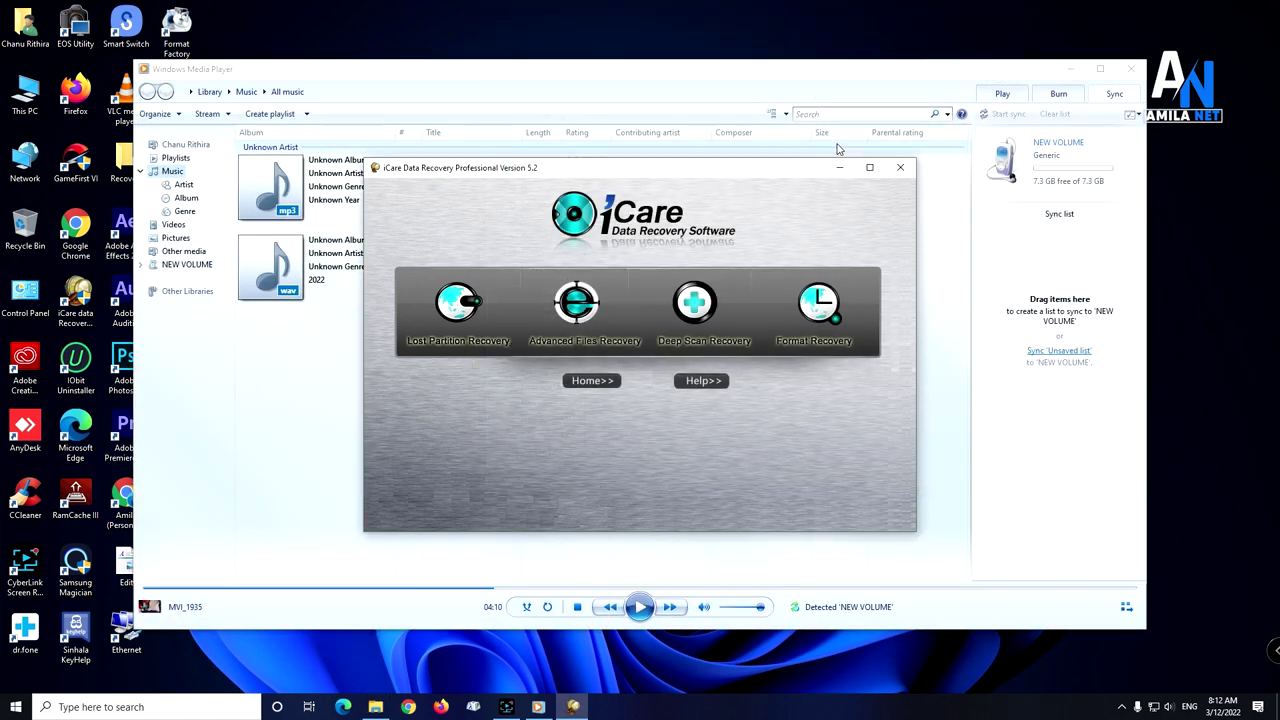
{"action": "left_click", "coordinate": [1131, 68]}
{"action": "key", "text": "super+e"}
{"action": "right_click", "coordinate": [1010, 390]}
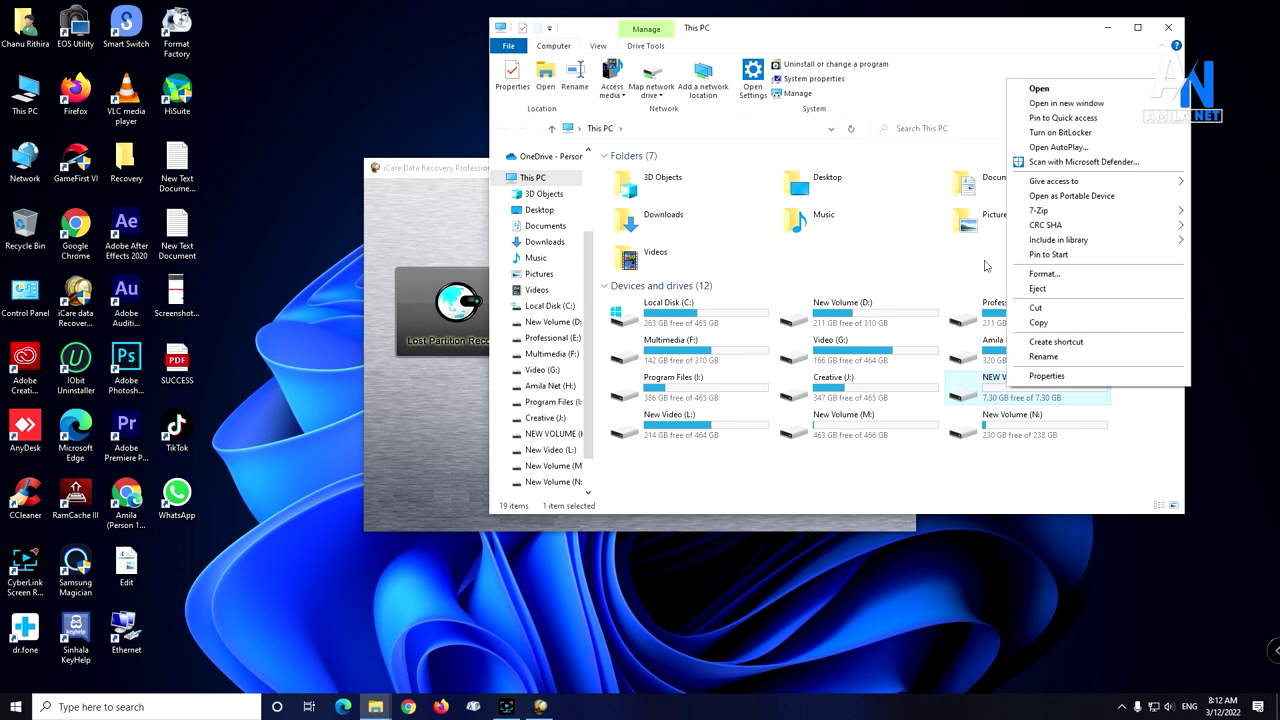
{"action": "left_click", "coordinate": [1037, 92]}
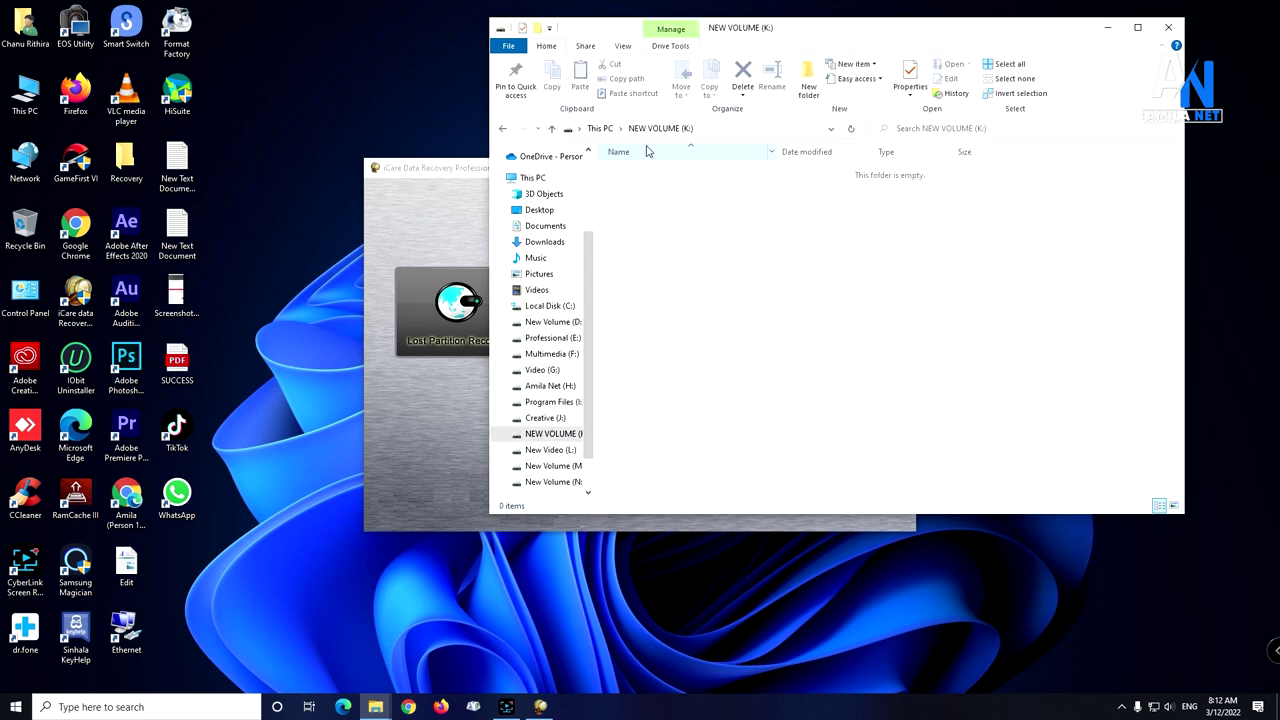
Step: Return to This PC and quick-format the NEW VOLUME (K:) drive as FAT32 with the default settings
{"action": "left_click", "coordinate": [550, 128]}
{"action": "right_click", "coordinate": [995, 382]}
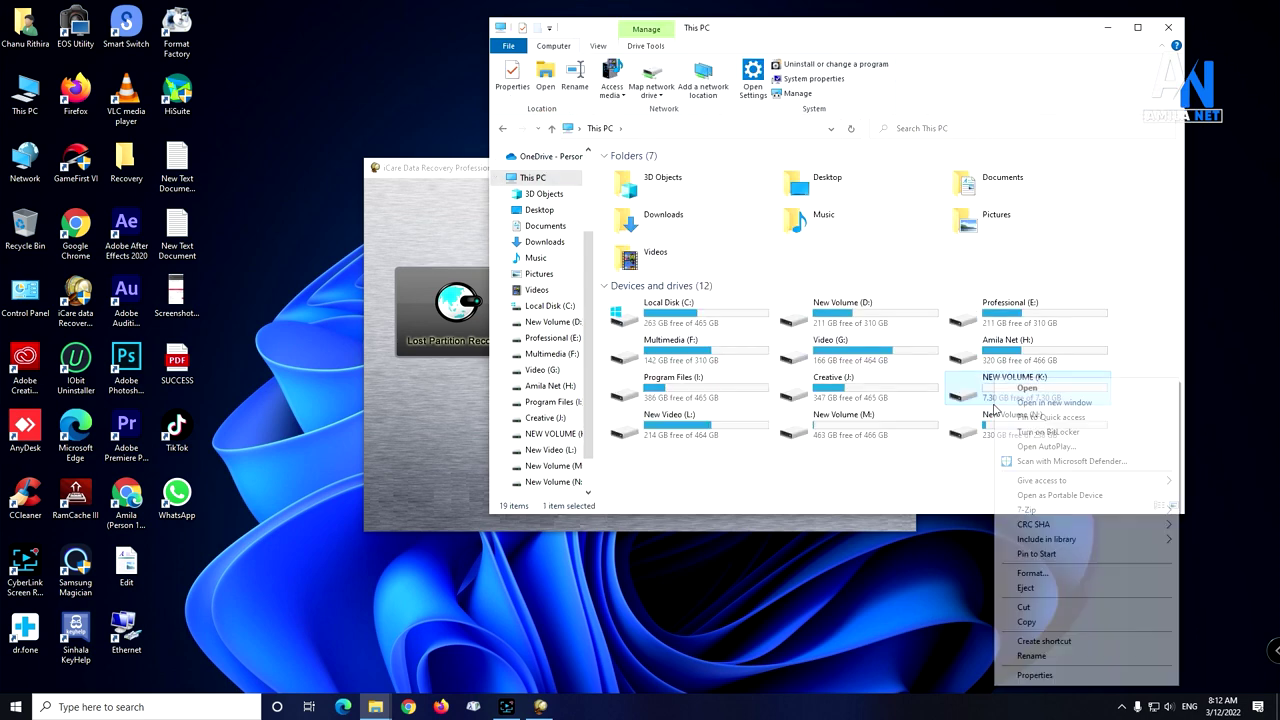
{"action": "left_click", "coordinate": [1033, 575]}
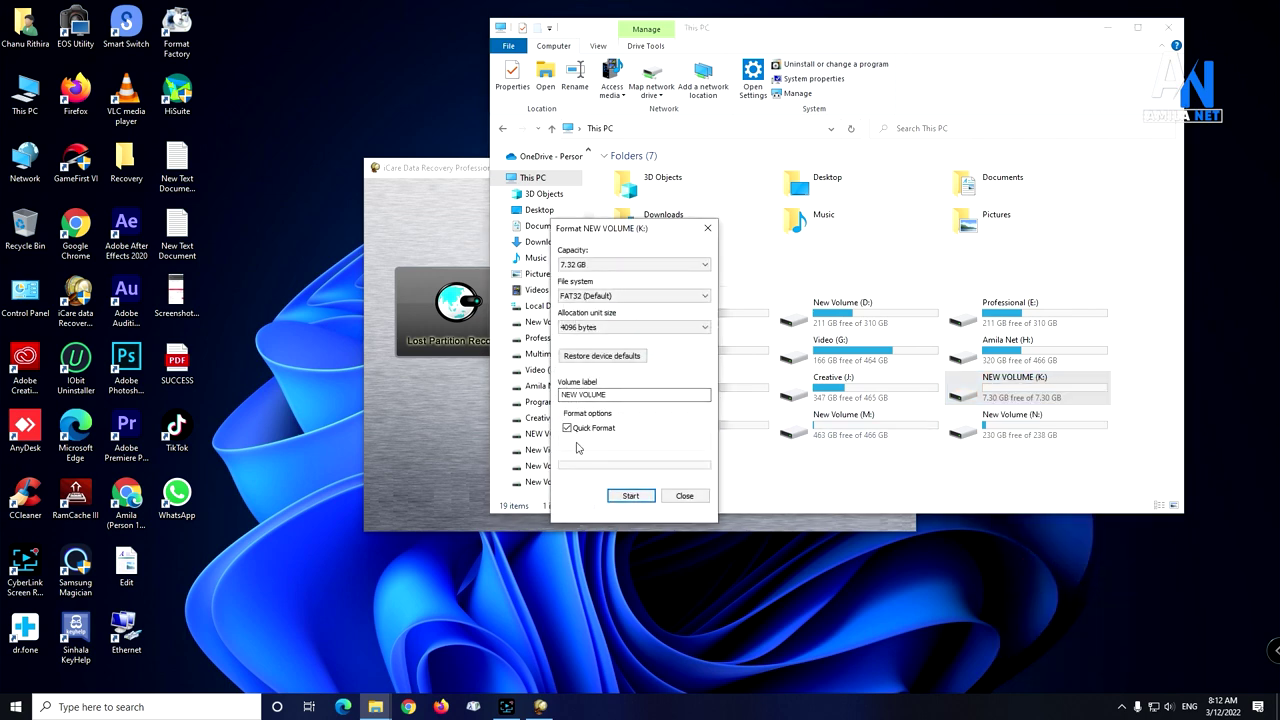
{"action": "left_click", "coordinate": [632, 497]}
{"action": "left_click", "coordinate": [668, 352]}
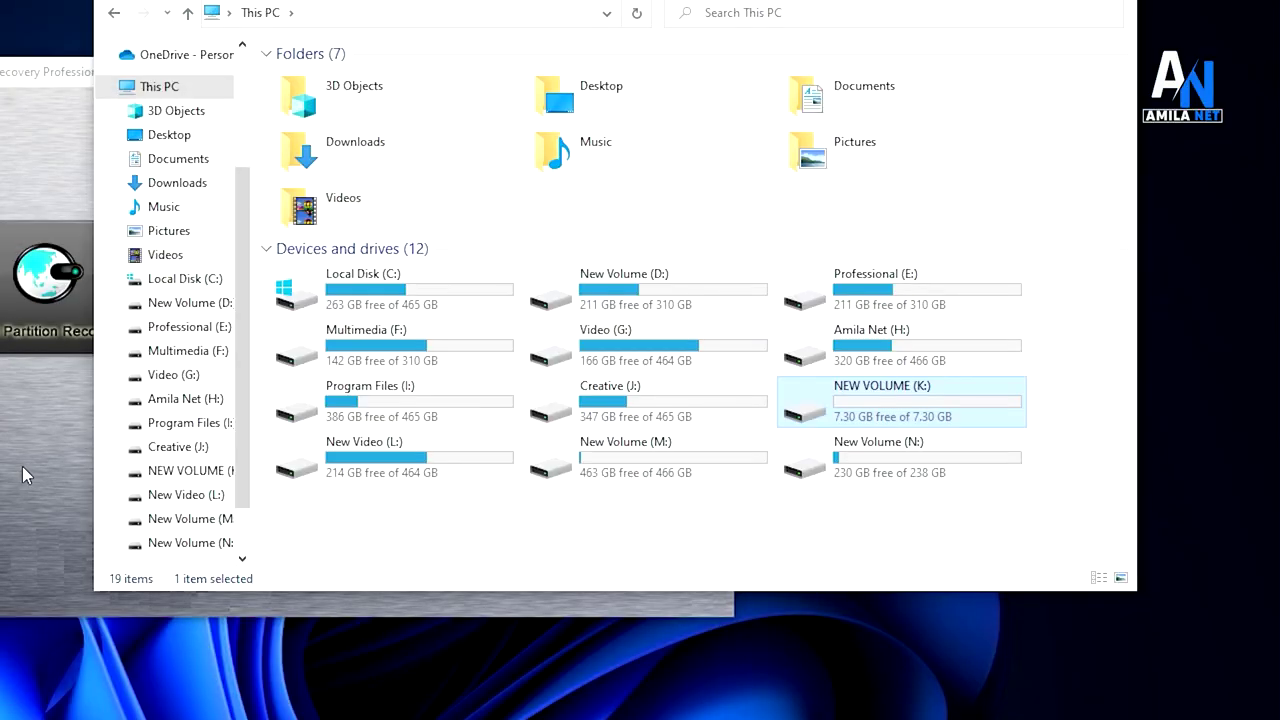
Step: Switch to iCare Data Recovery and start a Deep Scan Recovery of the NEW VOLUME (K:) partition on the Generic Mass-Storage USB device
{"action": "left_click", "coordinate": [16, 467]}
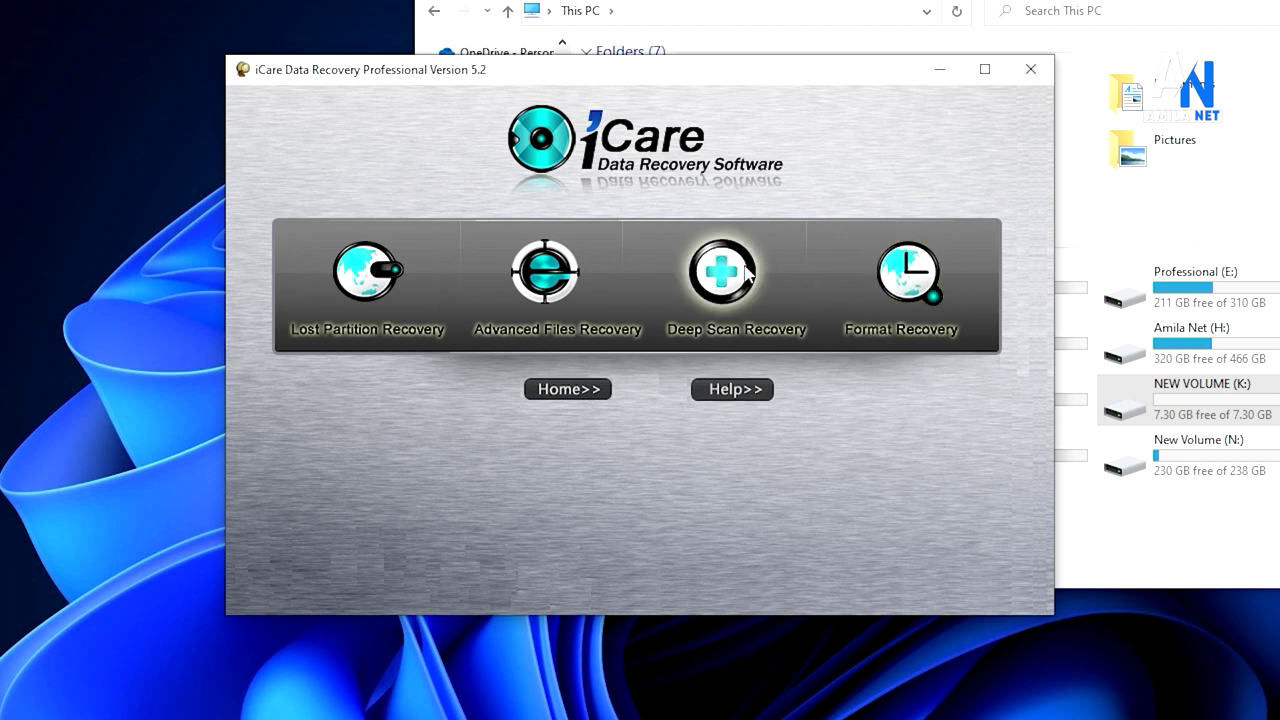
{"action": "left_click", "coordinate": [719, 276]}
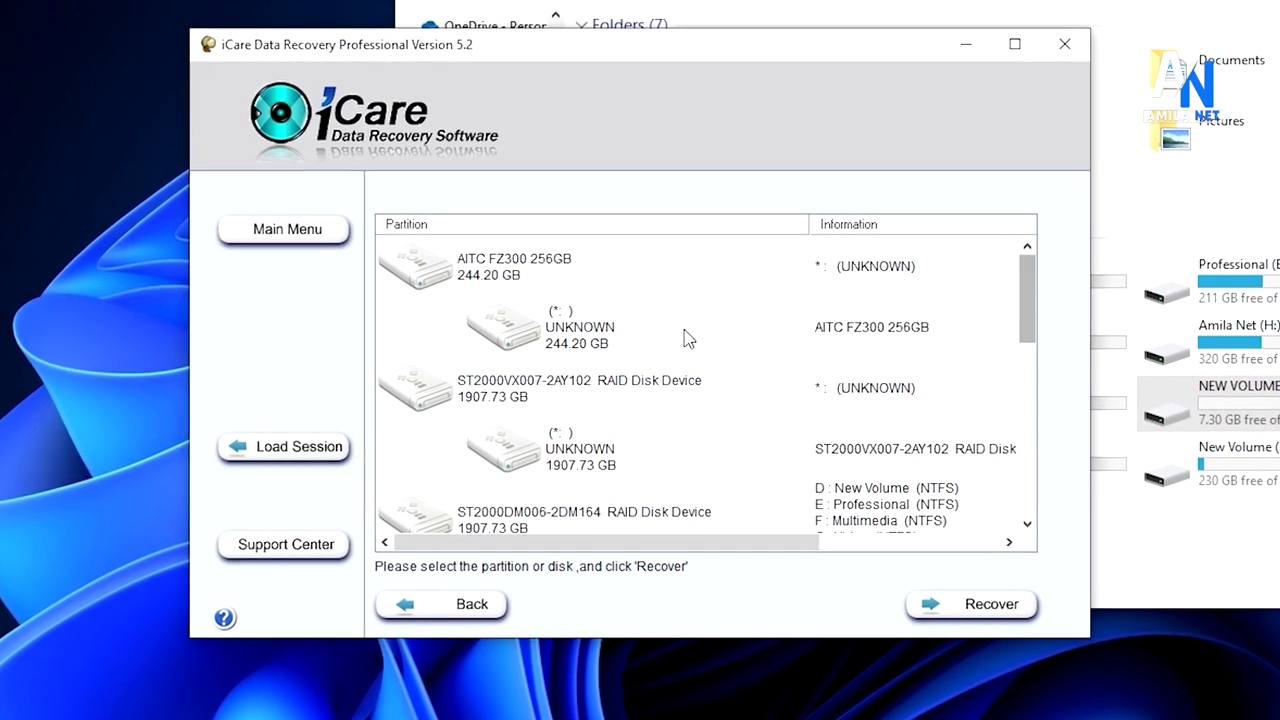
{"action": "left_click_drag", "start_coordinate": [1040, 295], "coordinate": [1066, 508]}
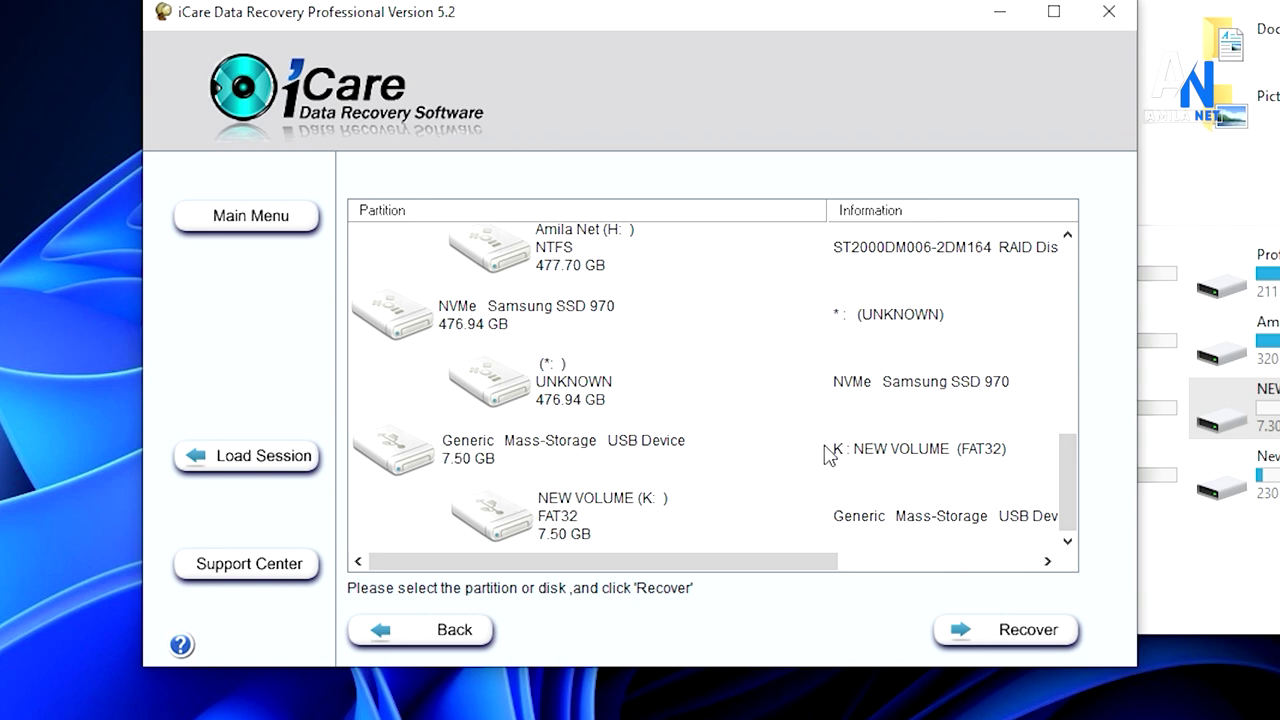
{"action": "left_click", "coordinate": [478, 458]}
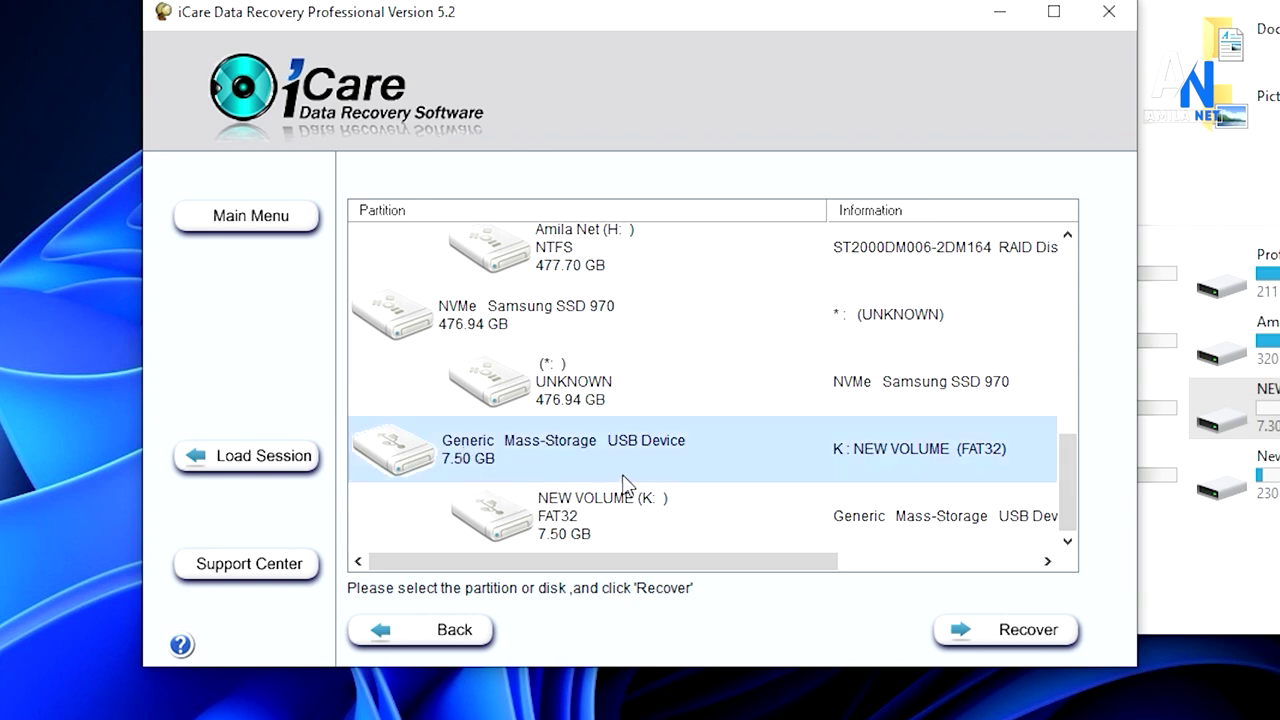
{"action": "left_click_drag", "start_coordinate": [720, 565], "coordinate": [492, 580]}
{"action": "left_click", "coordinate": [548, 512]}
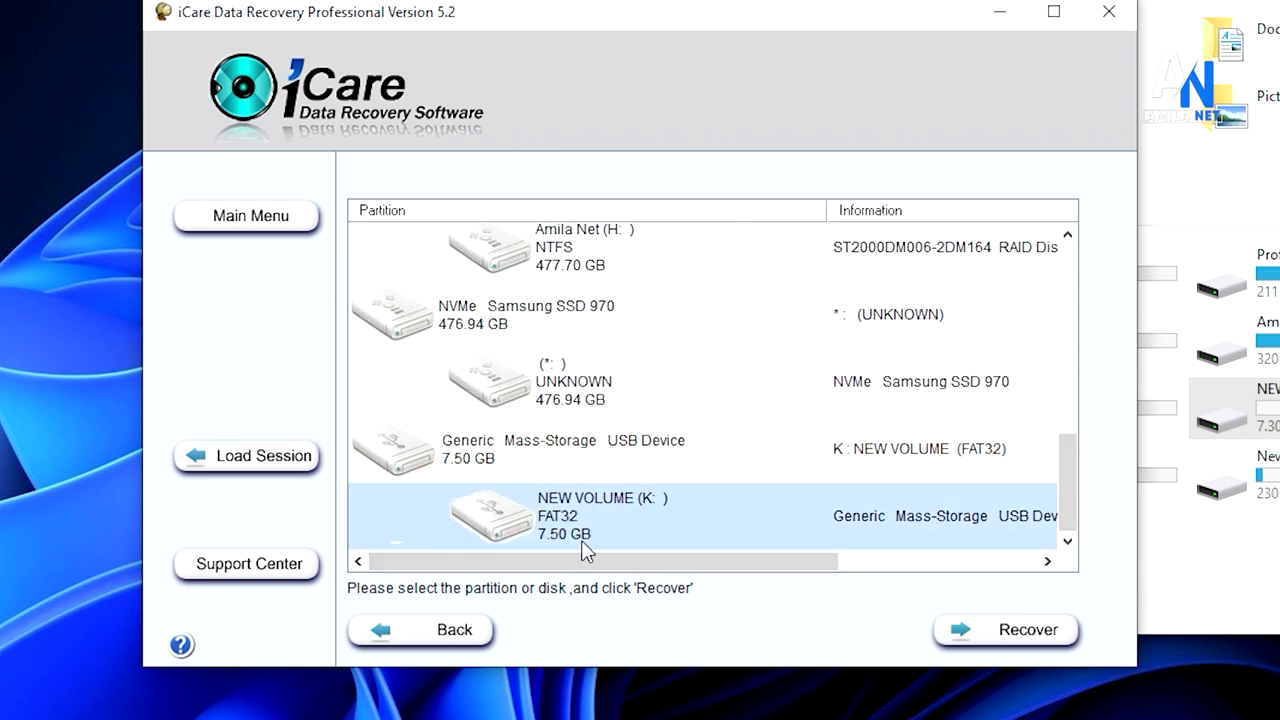
{"action": "left_click_drag", "start_coordinate": [700, 563], "coordinate": [810, 563]}
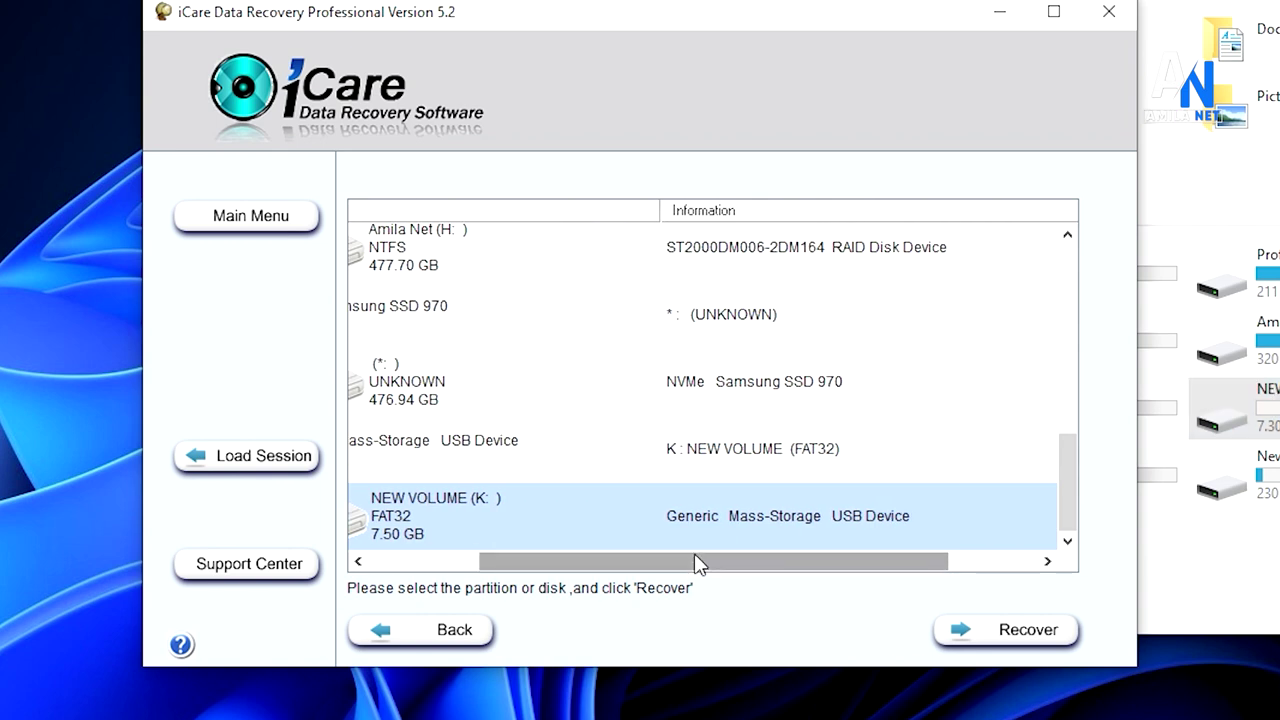
{"action": "left_click_drag", "start_coordinate": [697, 560], "coordinate": [585, 561]}
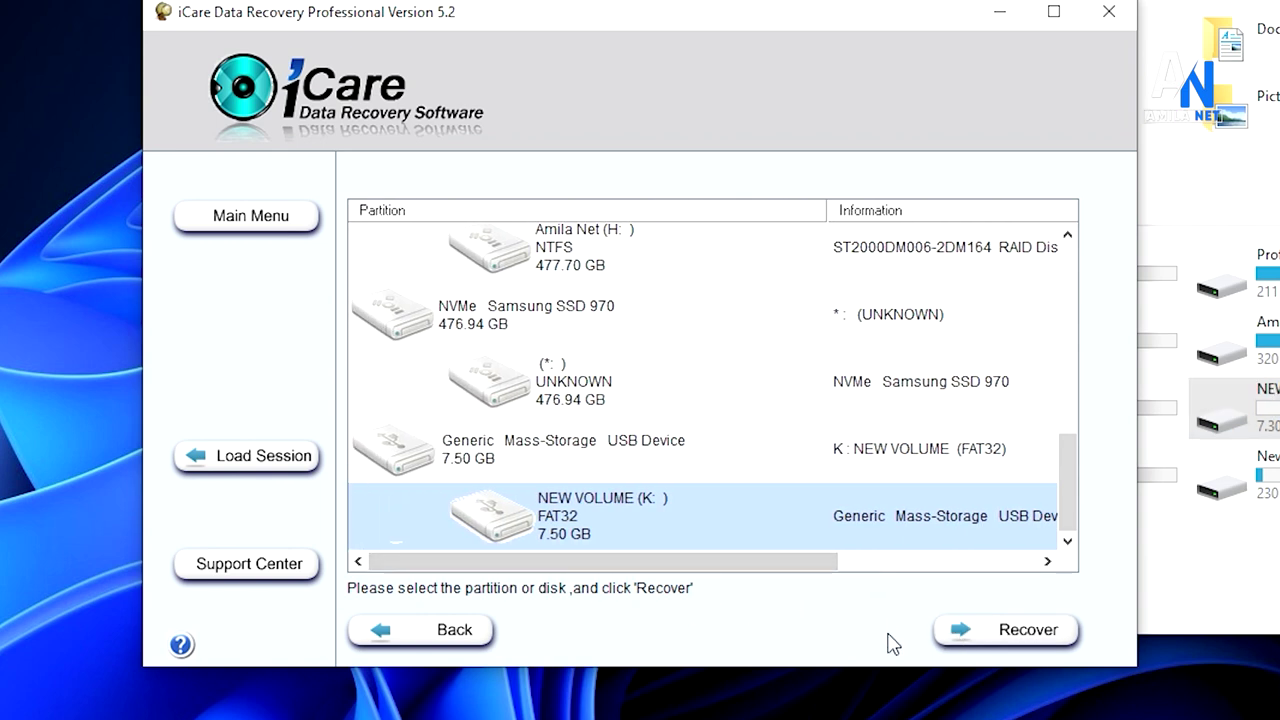
{"action": "left_click", "coordinate": [550, 470]}
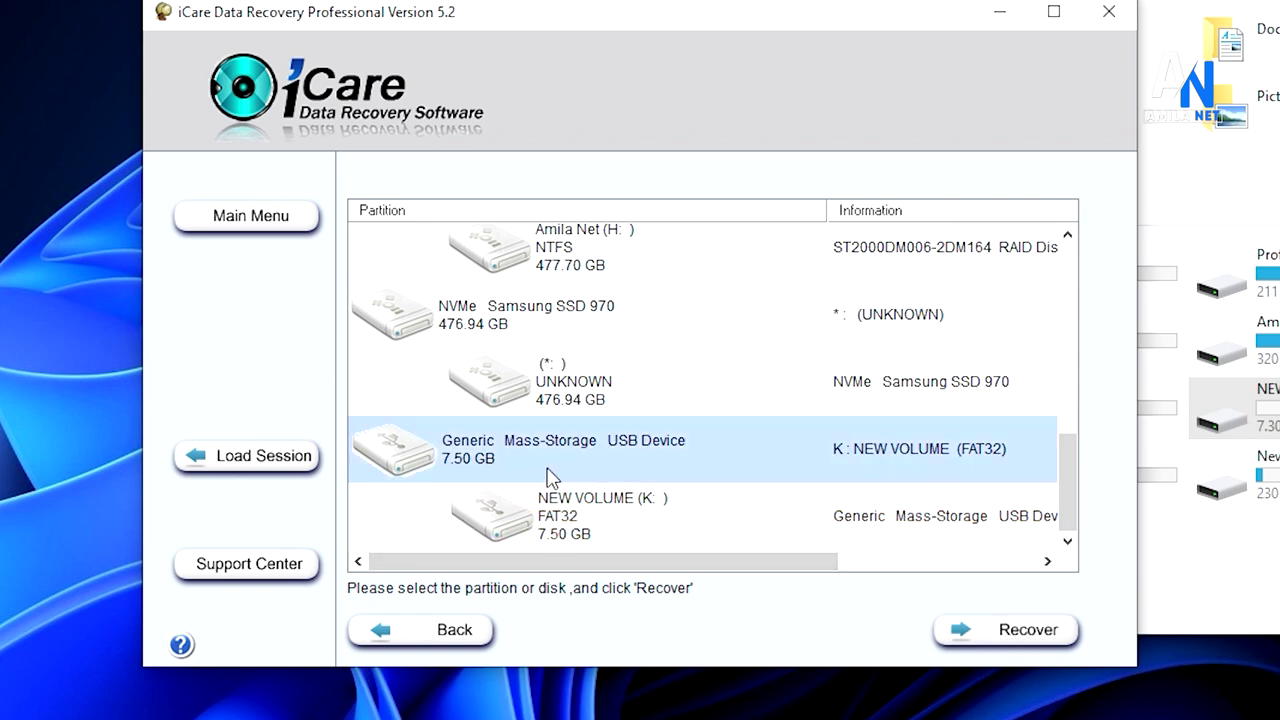
{"action": "left_click", "coordinate": [568, 510]}
{"action": "left_click", "coordinate": [957, 628]}
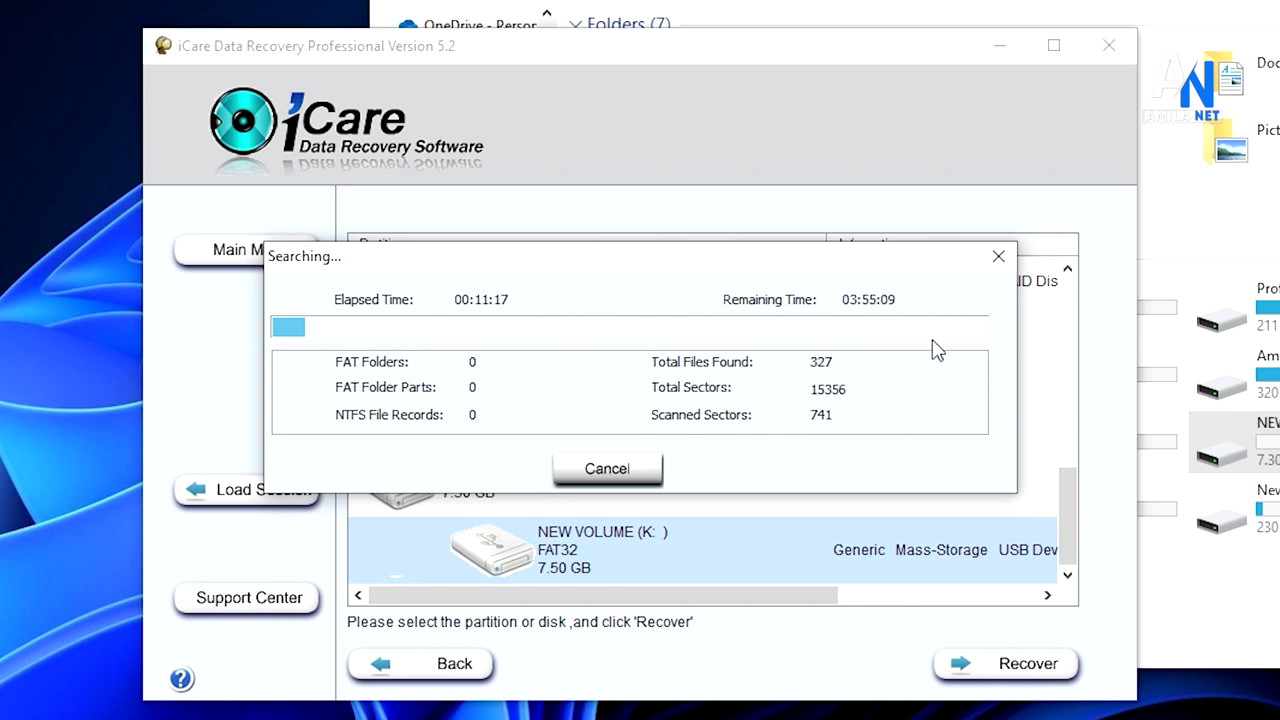
Step: Stop the running scan and review the found files in the JPEG, MP3, MP4, Portable Network Graphics and RIFF categories
{"action": "left_click", "coordinate": [998, 257]}
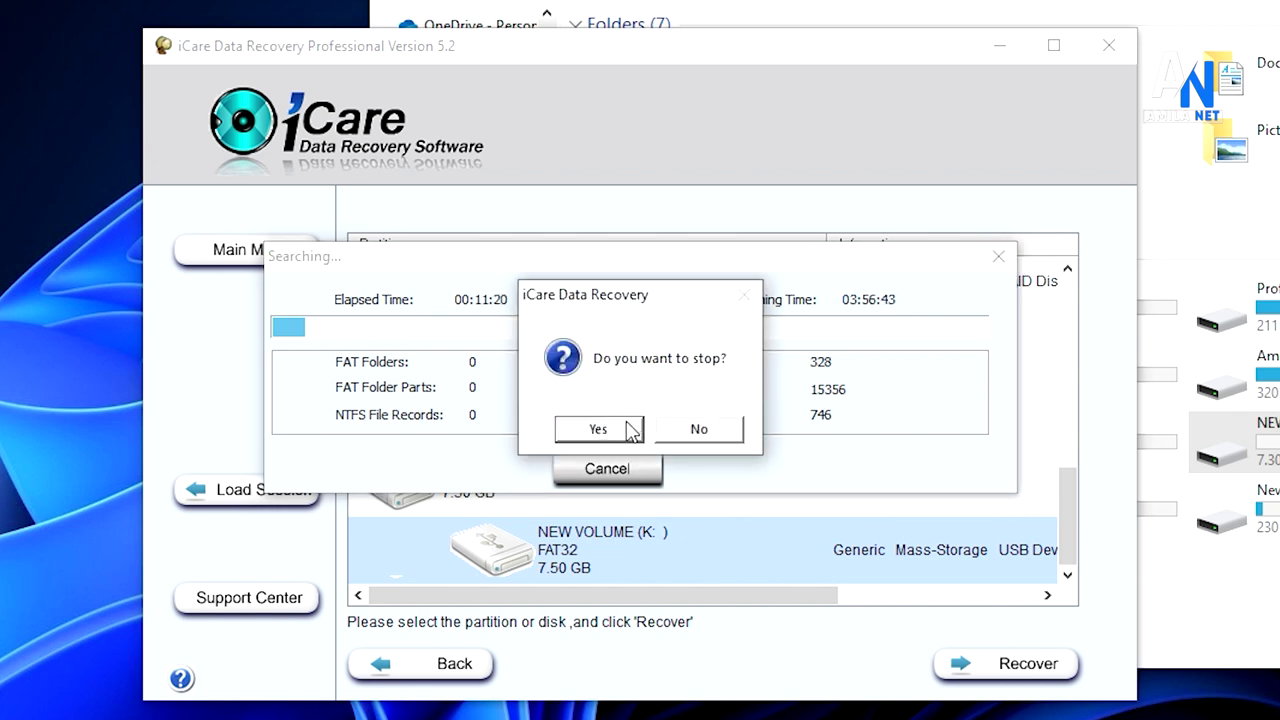
{"action": "left_click", "coordinate": [610, 428]}
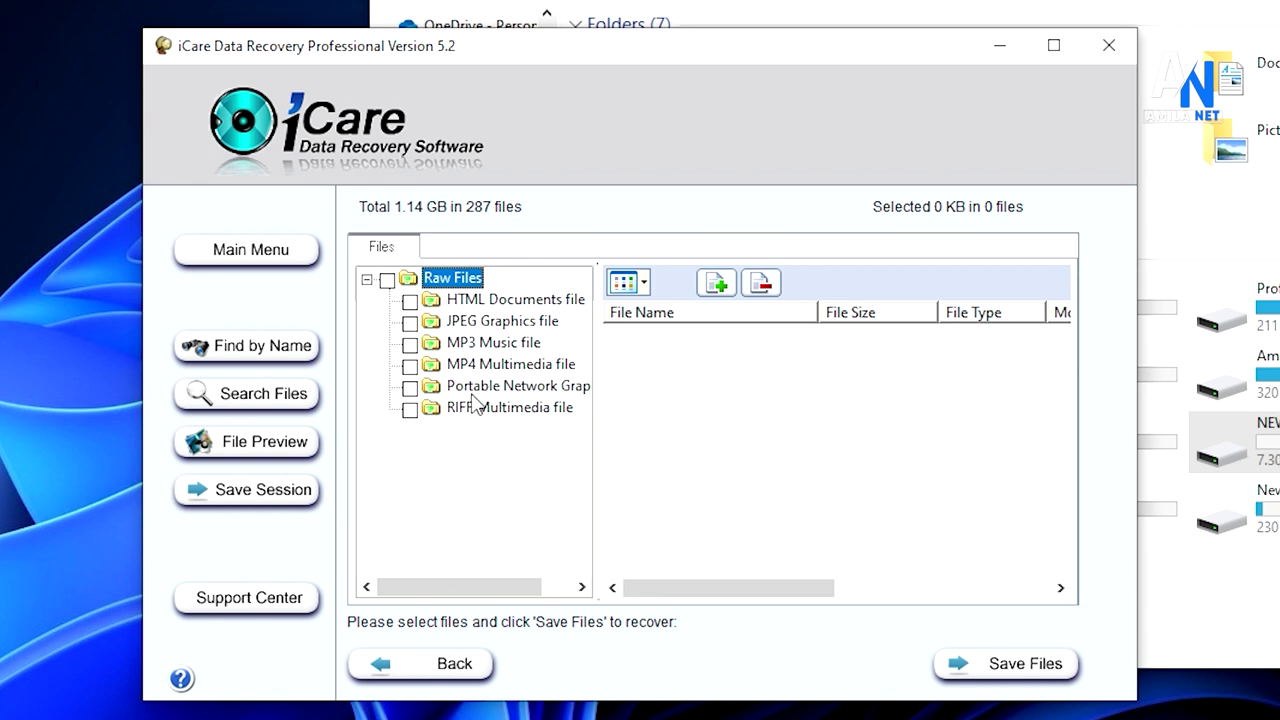
{"action": "left_click", "coordinate": [472, 322]}
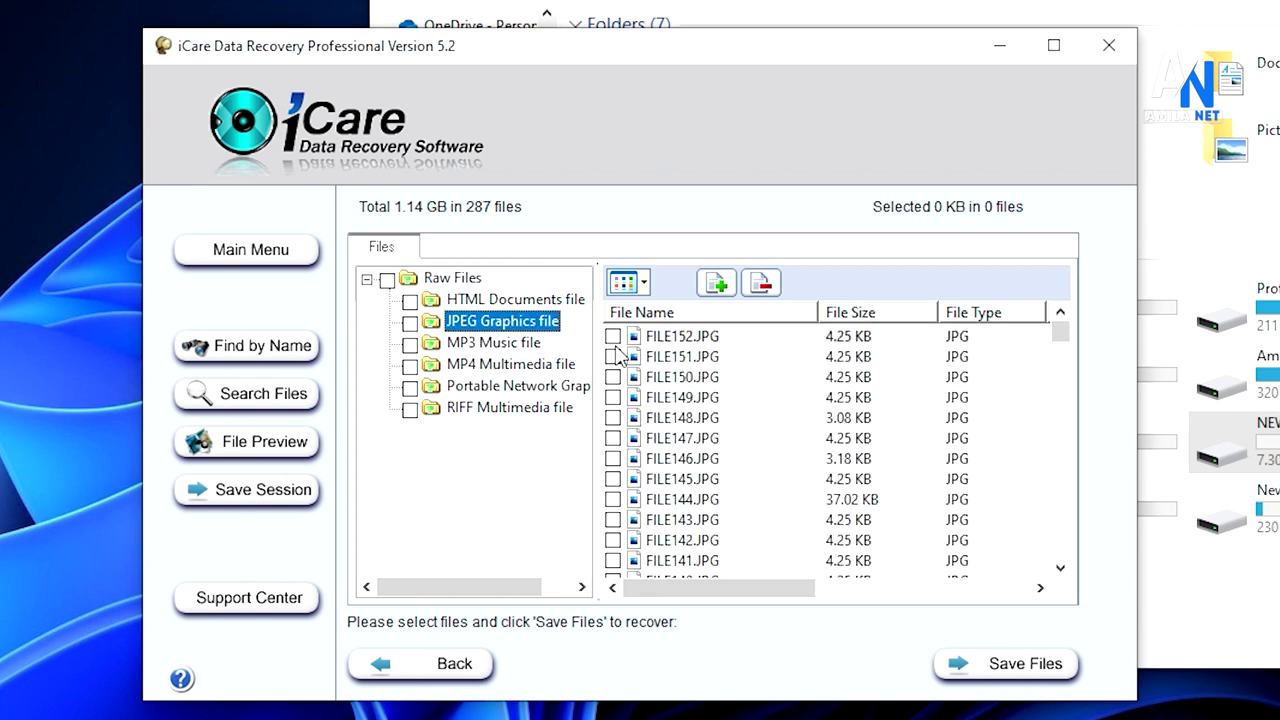
{"action": "left_click", "coordinate": [488, 345]}
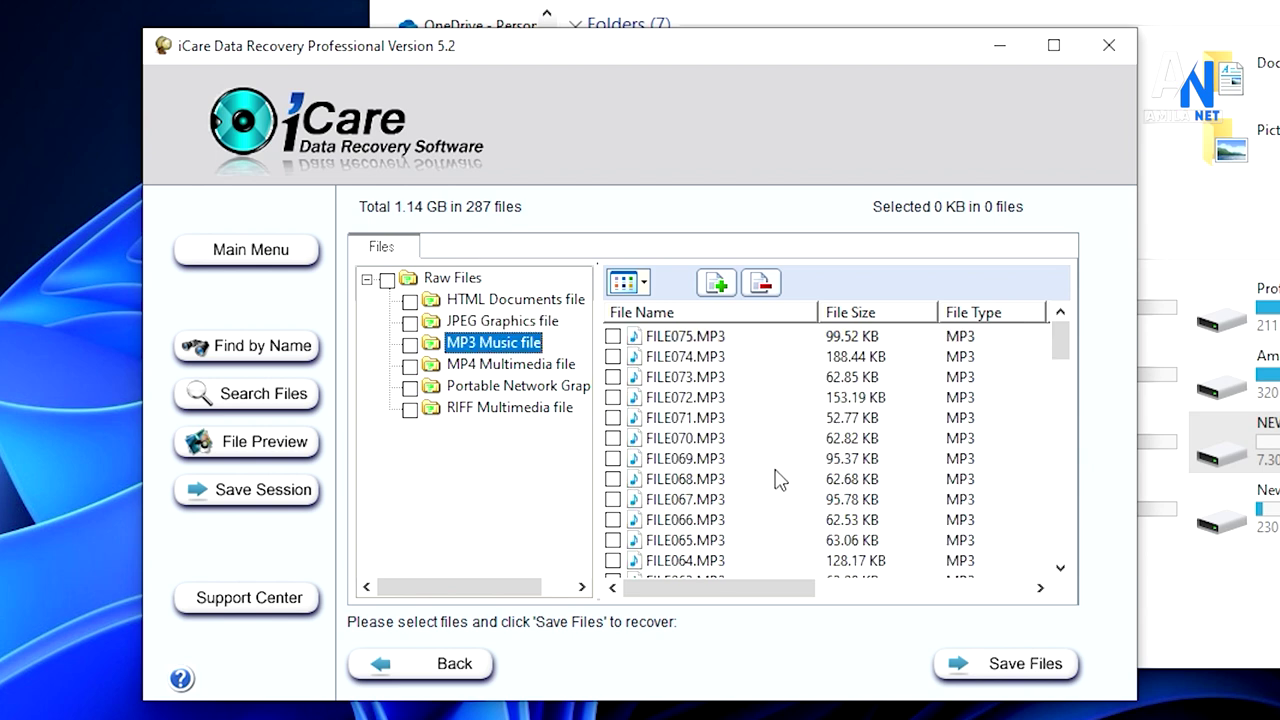
{"action": "left_click", "coordinate": [480, 366]}
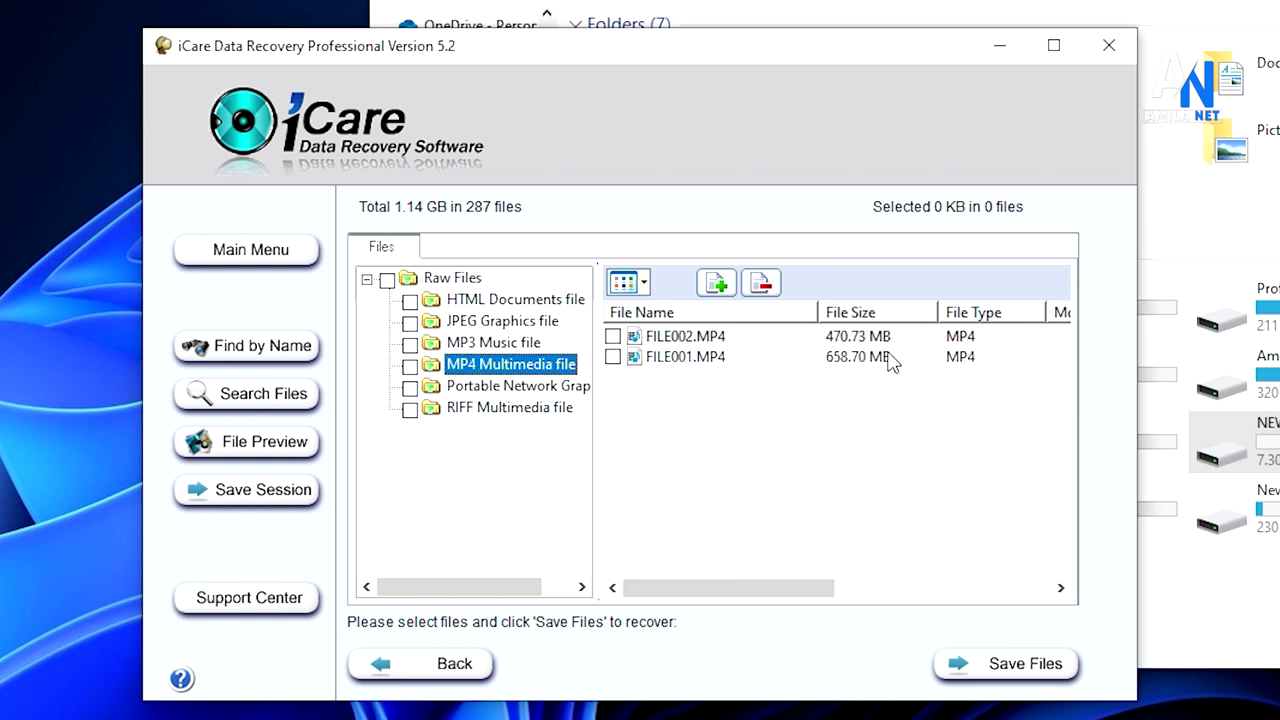
{"action": "left_click", "coordinate": [494, 388]}
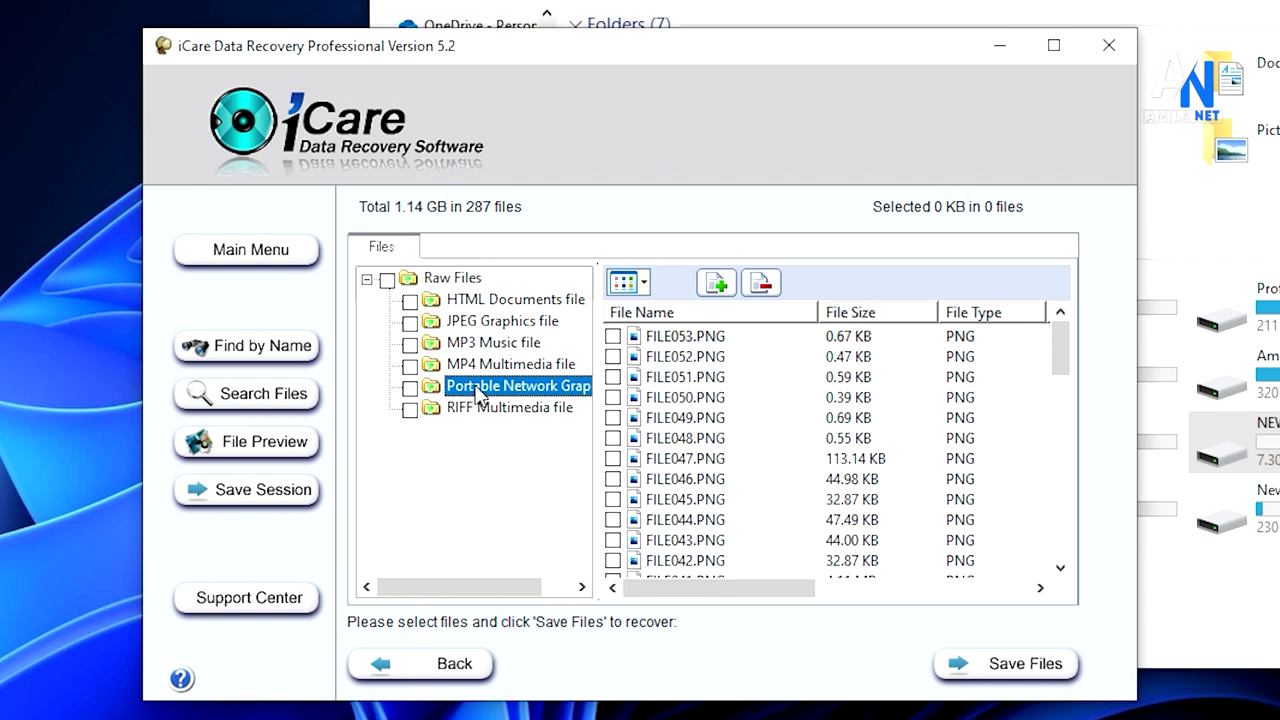
{"action": "left_click", "coordinate": [502, 410]}
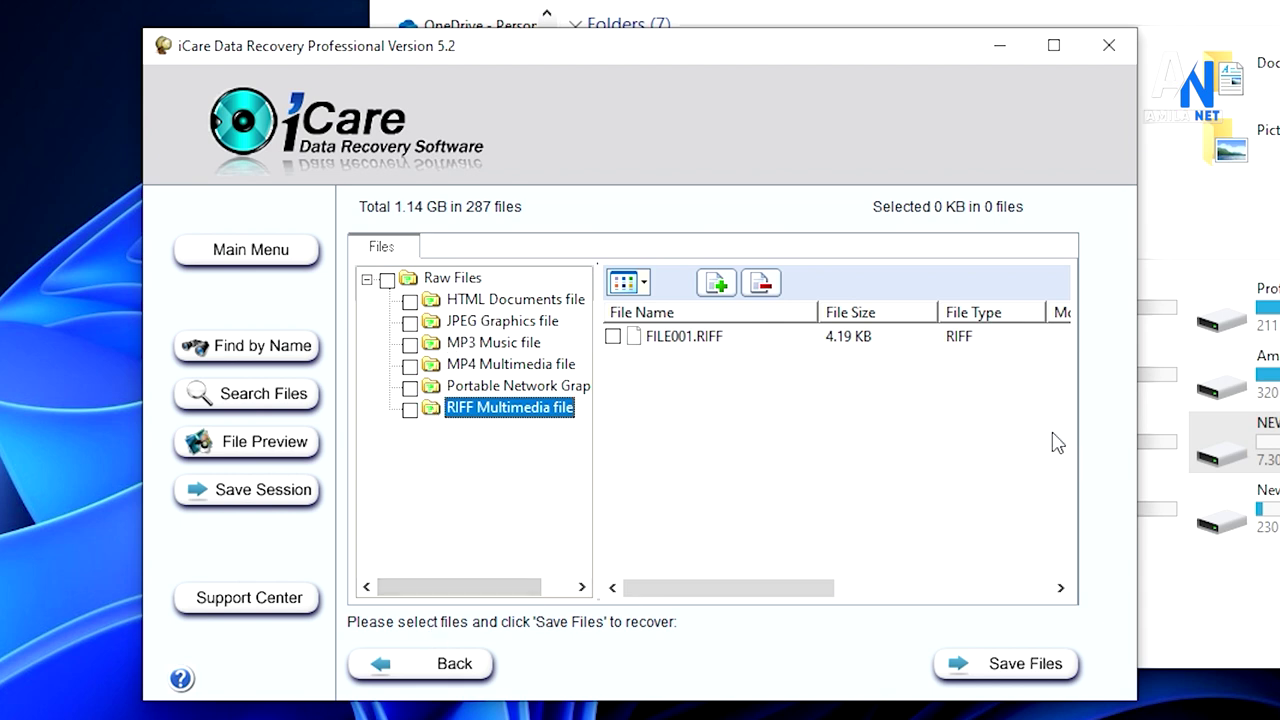
{"action": "left_click", "coordinate": [410, 322]}
{"action": "left_click", "coordinate": [410, 344]}
{"action": "left_click", "coordinate": [410, 366]}
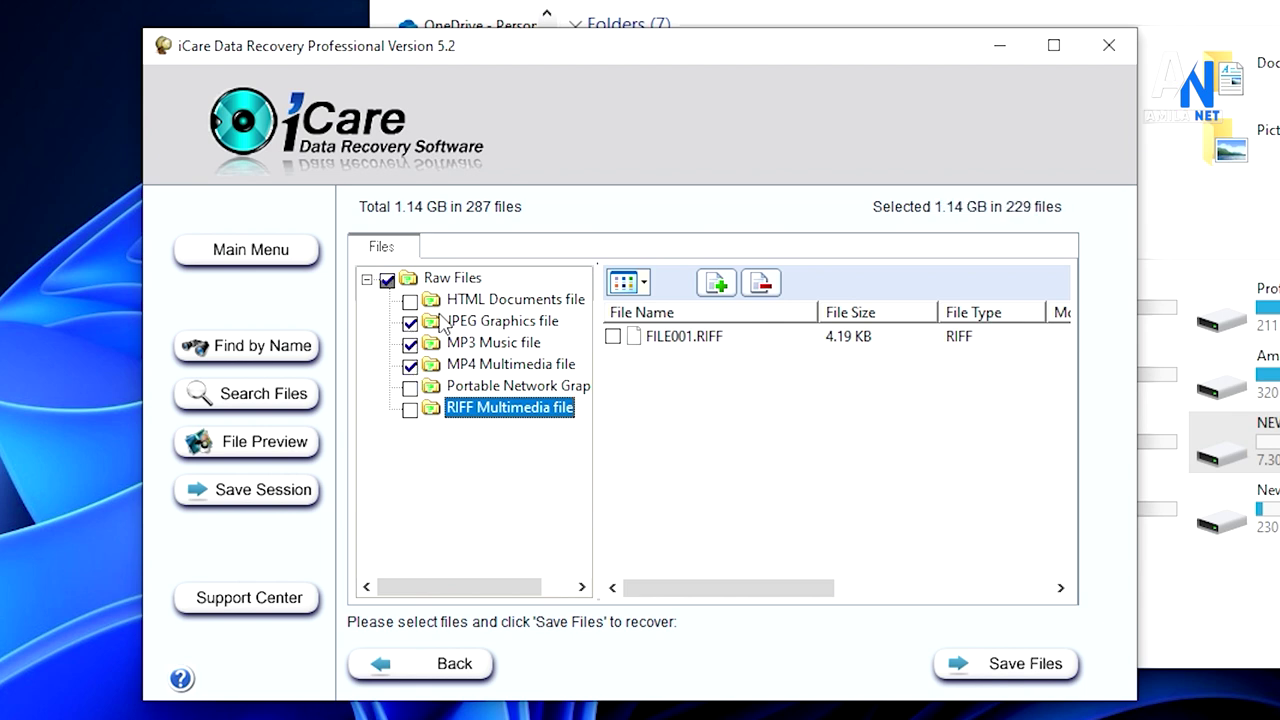
{"action": "left_click", "coordinate": [387, 281]}
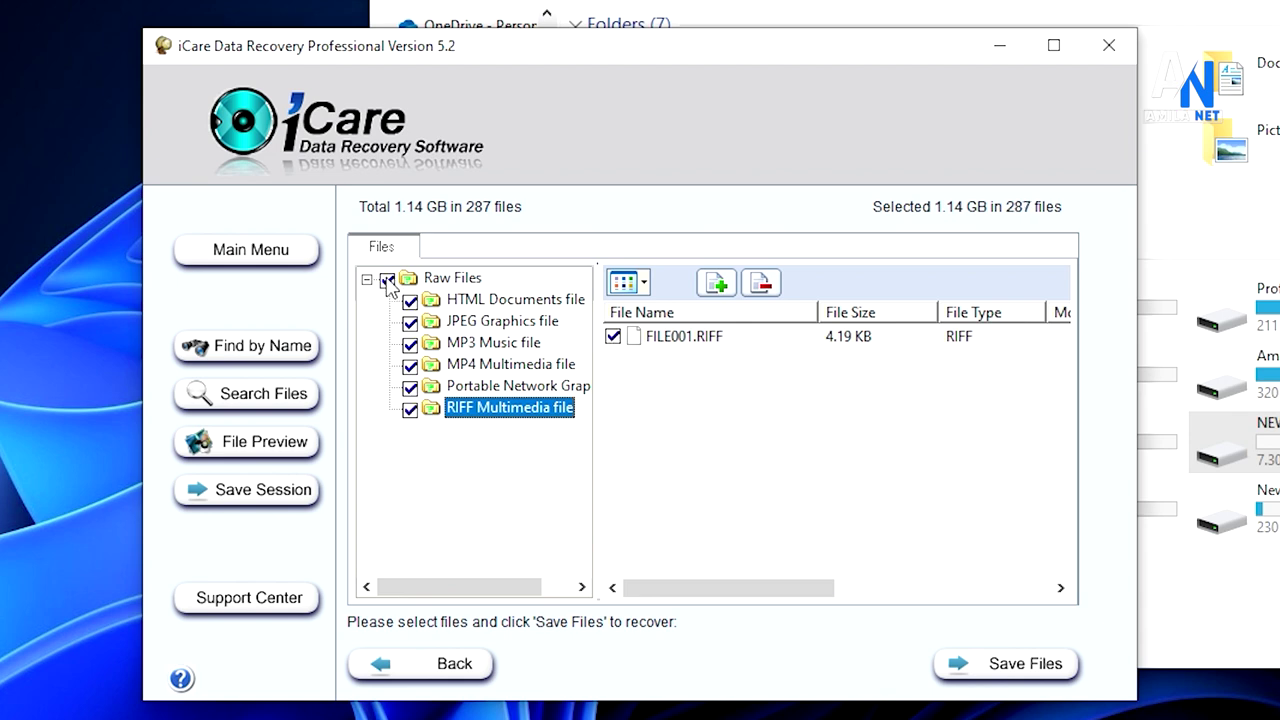
{"action": "left_click", "coordinate": [387, 281]}
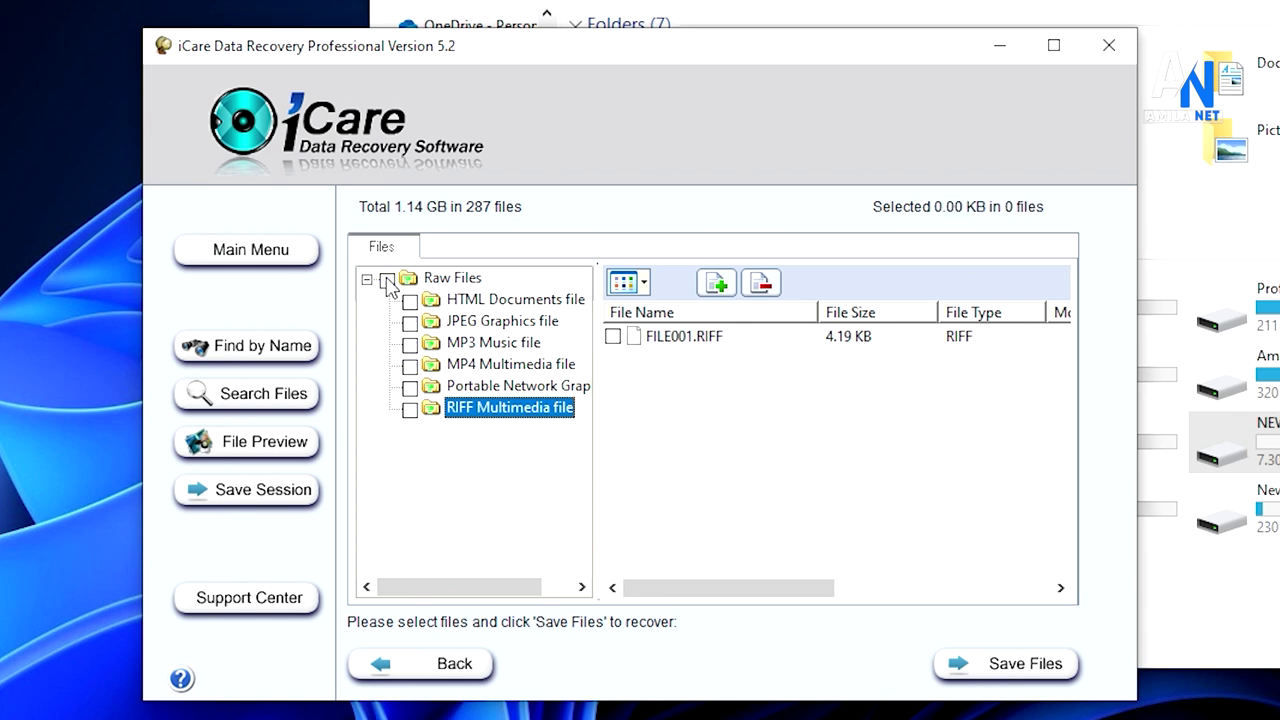
Step: Mark the JPEG Graphics and MP3 Music categories and save their files to the Recovery folder on the desktop
{"action": "left_click", "coordinate": [410, 323]}
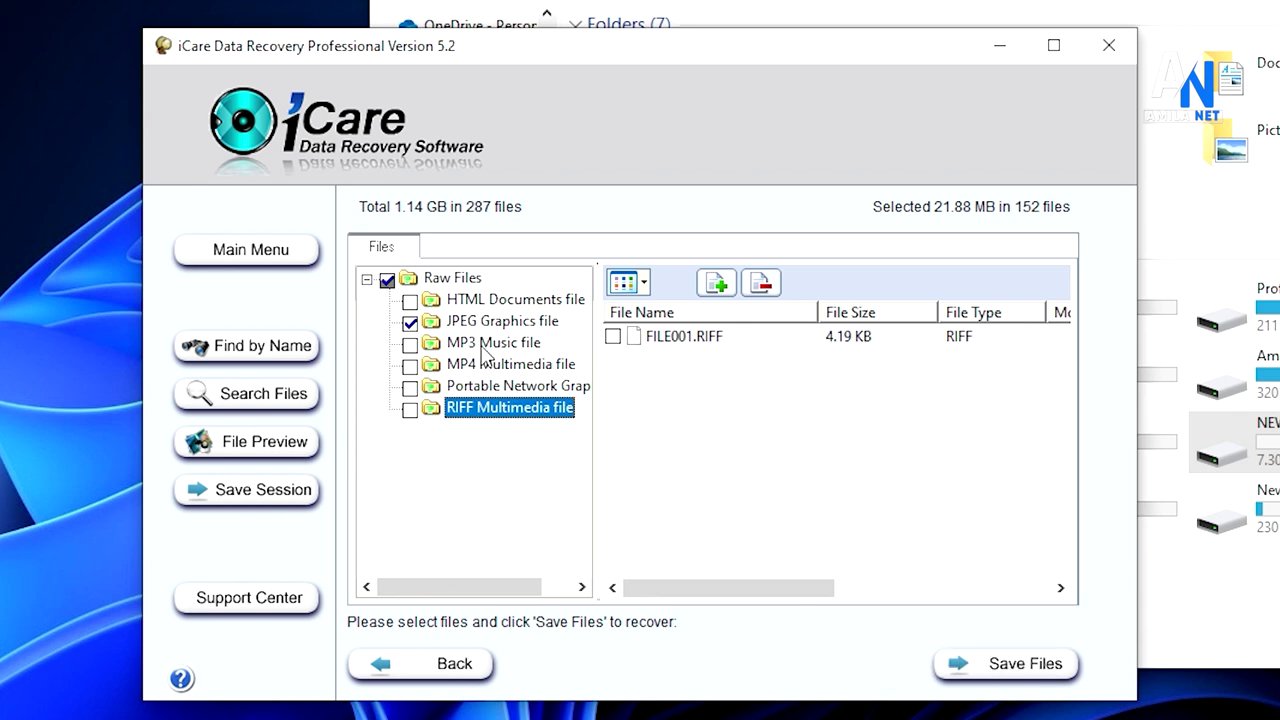
{"action": "left_click", "coordinate": [410, 344]}
{"action": "left_click", "coordinate": [1012, 662]}
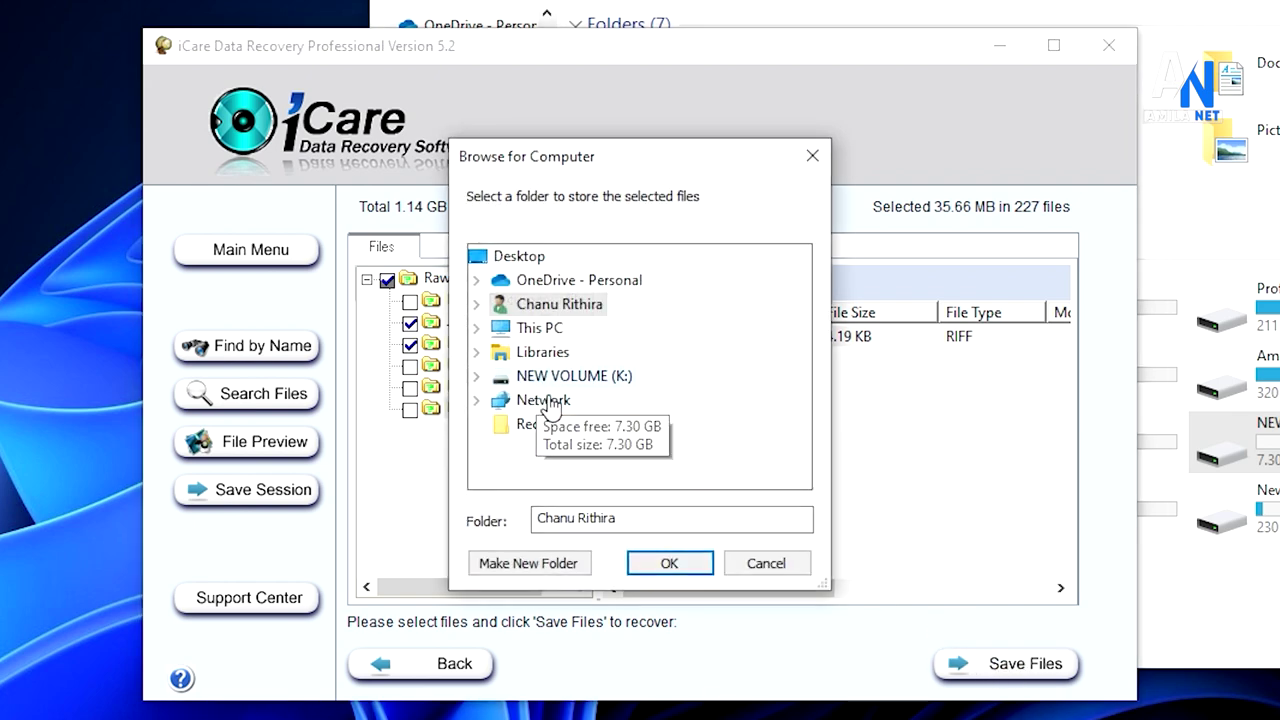
{"action": "left_click", "coordinate": [490, 256]}
{"action": "left_click", "coordinate": [542, 426]}
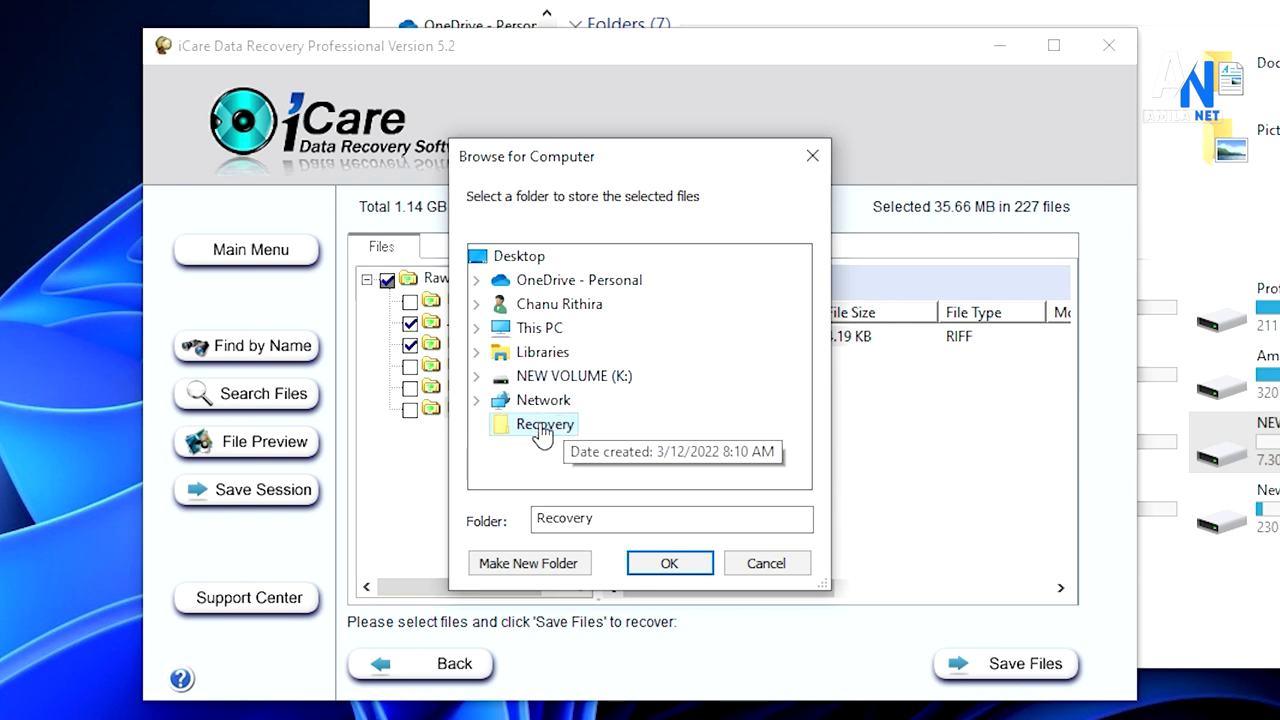
{"action": "left_click", "coordinate": [669, 566]}
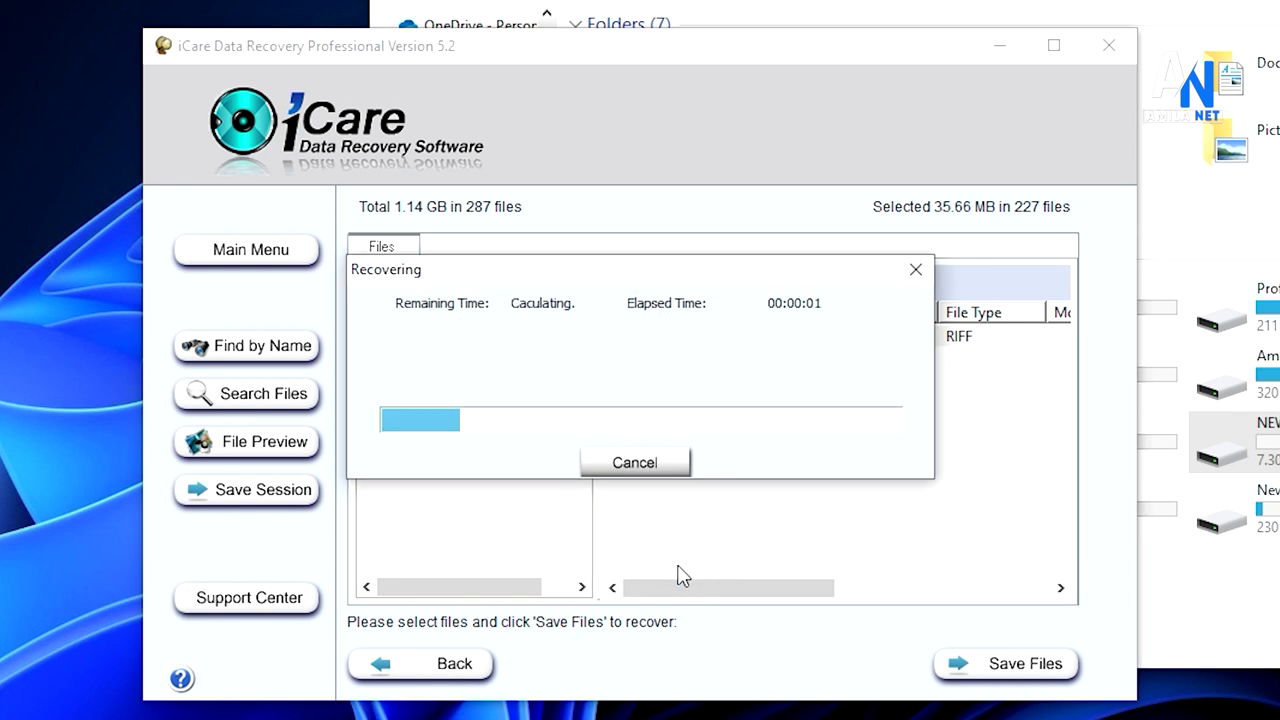
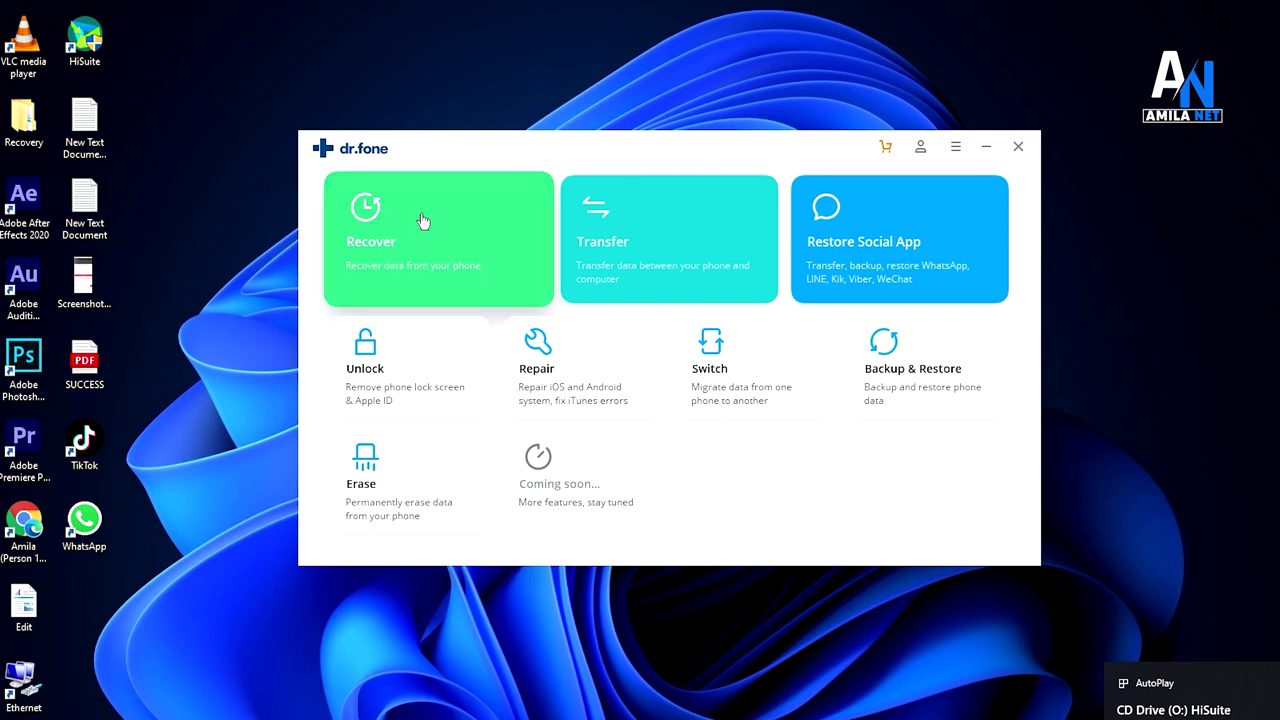
Step: Switch to dr.fone, open its Recover Android Data function and show the USB debugging instructions for the HuaWei Mate Series
{"action": "left_click", "coordinate": [607, 153]}
{"action": "left_click_drag", "start_coordinate": [607, 153], "coordinate": [575, 74]}
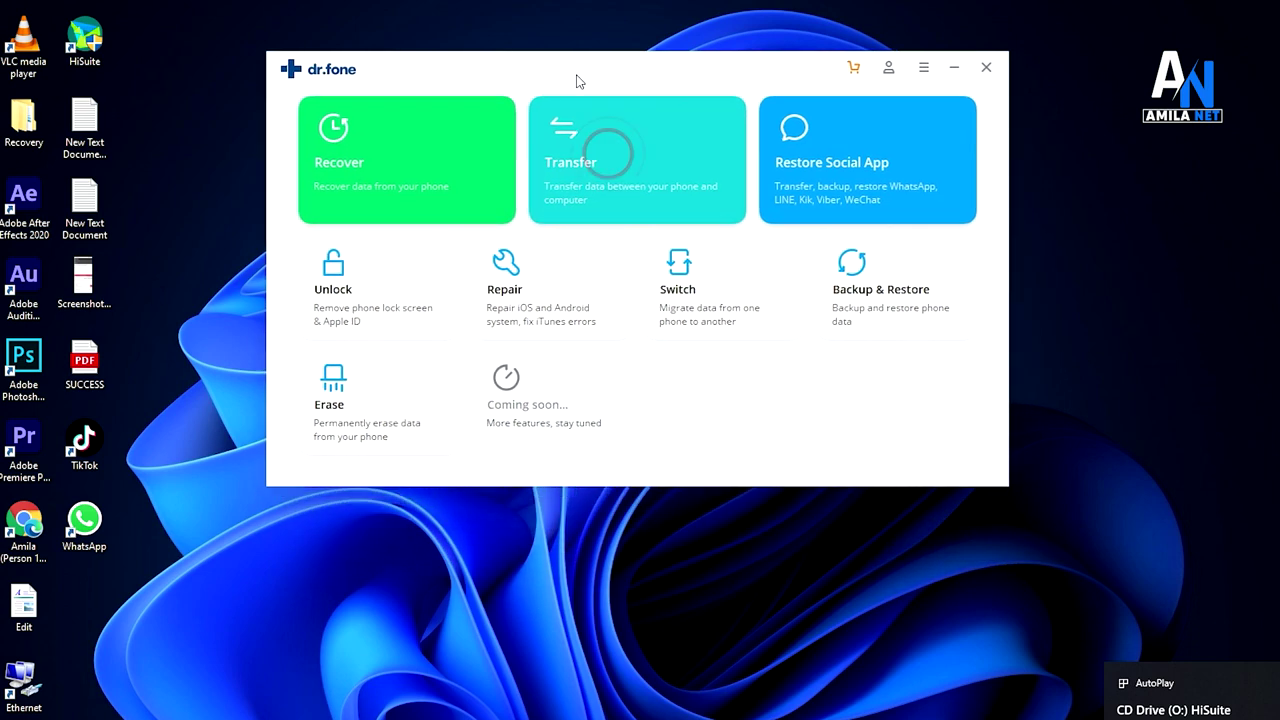
{"action": "left_click", "coordinate": [366, 163]}
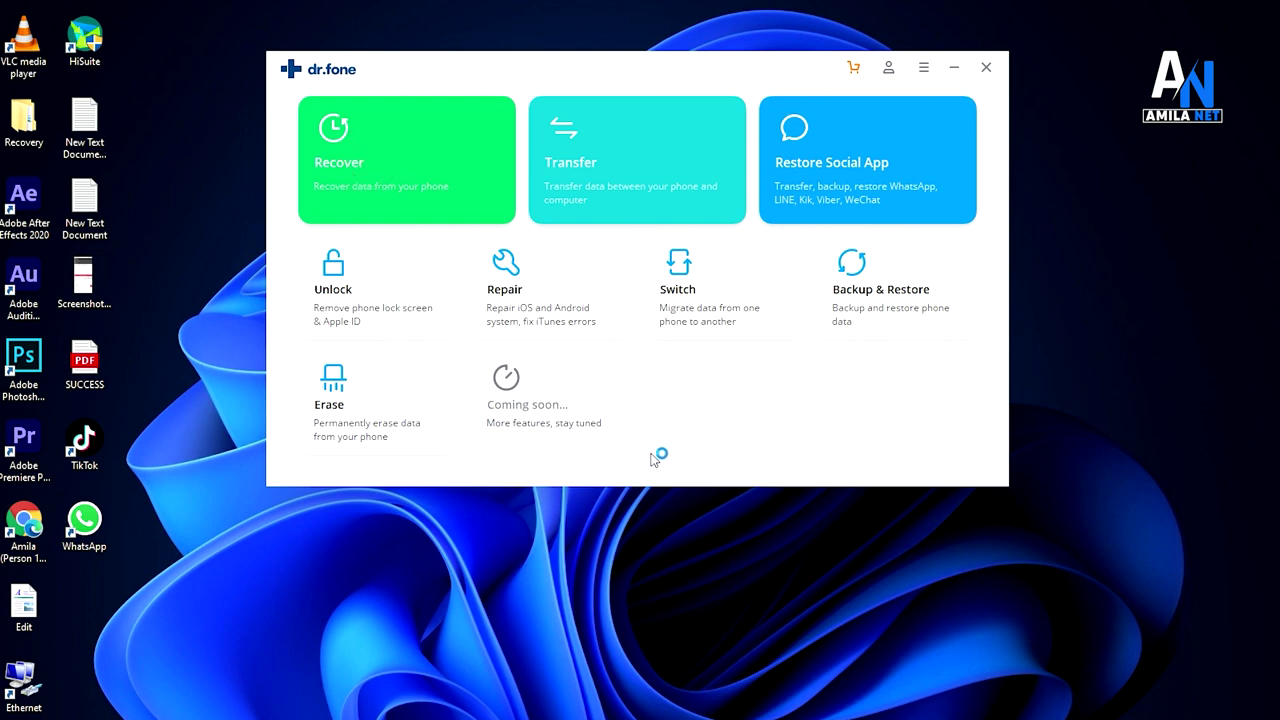
{"action": "left_click", "coordinate": [419, 147]}
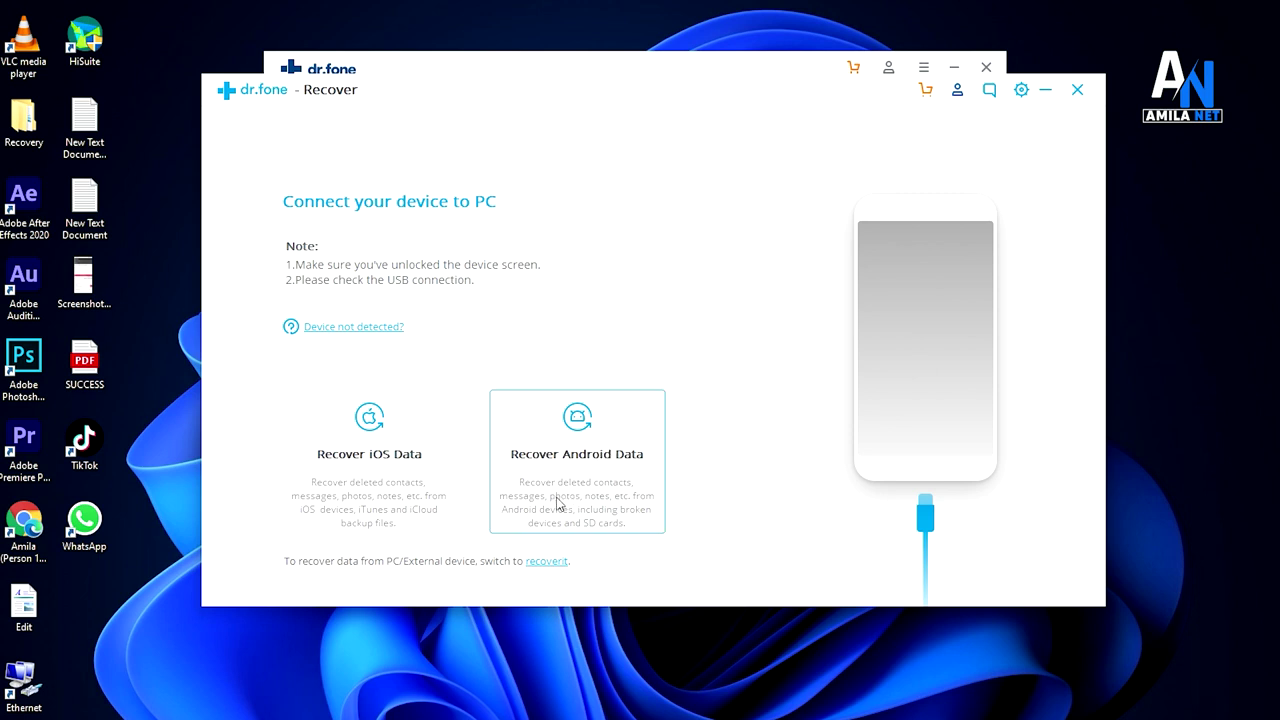
{"action": "left_click", "coordinate": [590, 502]}
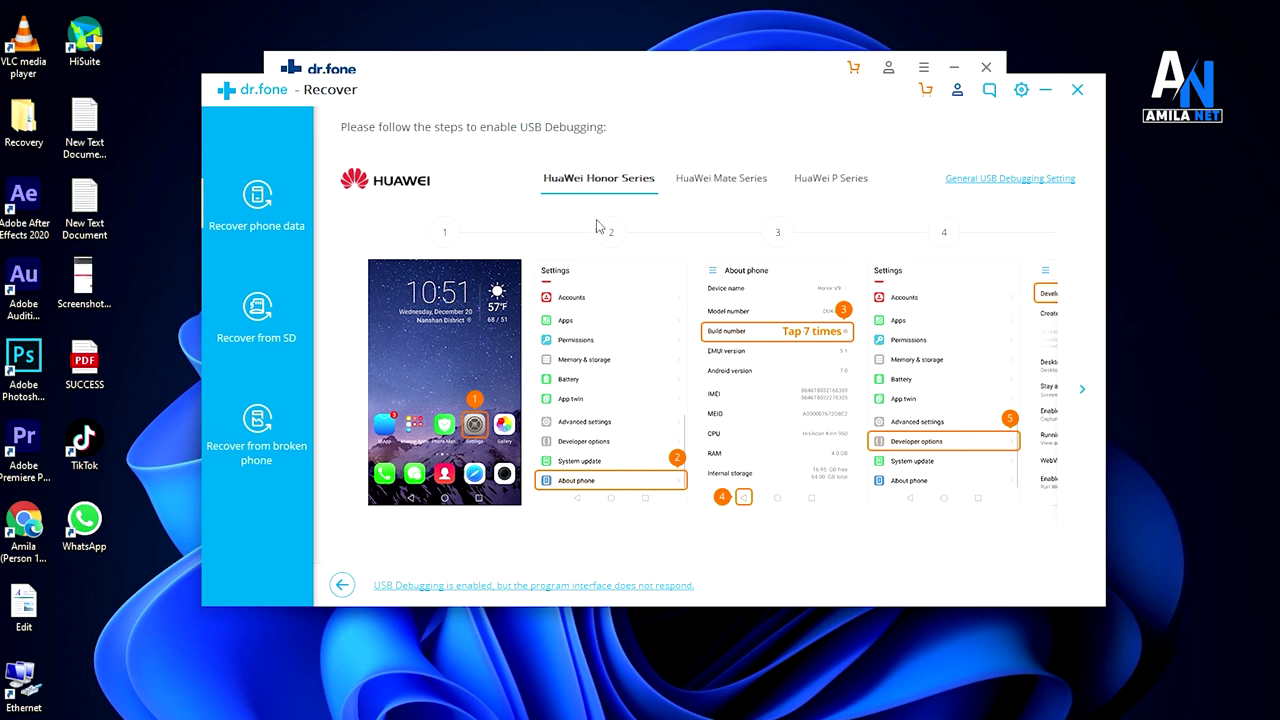
{"action": "left_click", "coordinate": [706, 188]}
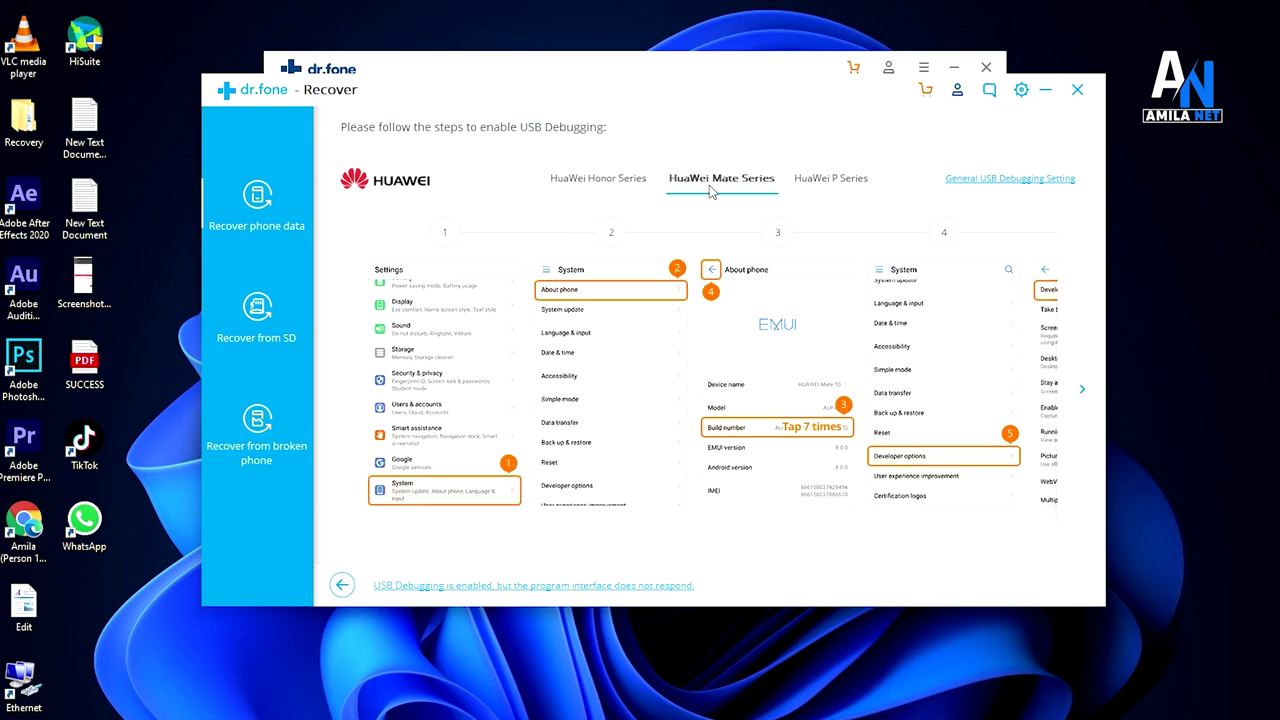
Step: Show the HuaWei P Series instructions and enable USB debugging in the phone's Developer options
{"action": "left_click", "coordinate": [831, 180]}
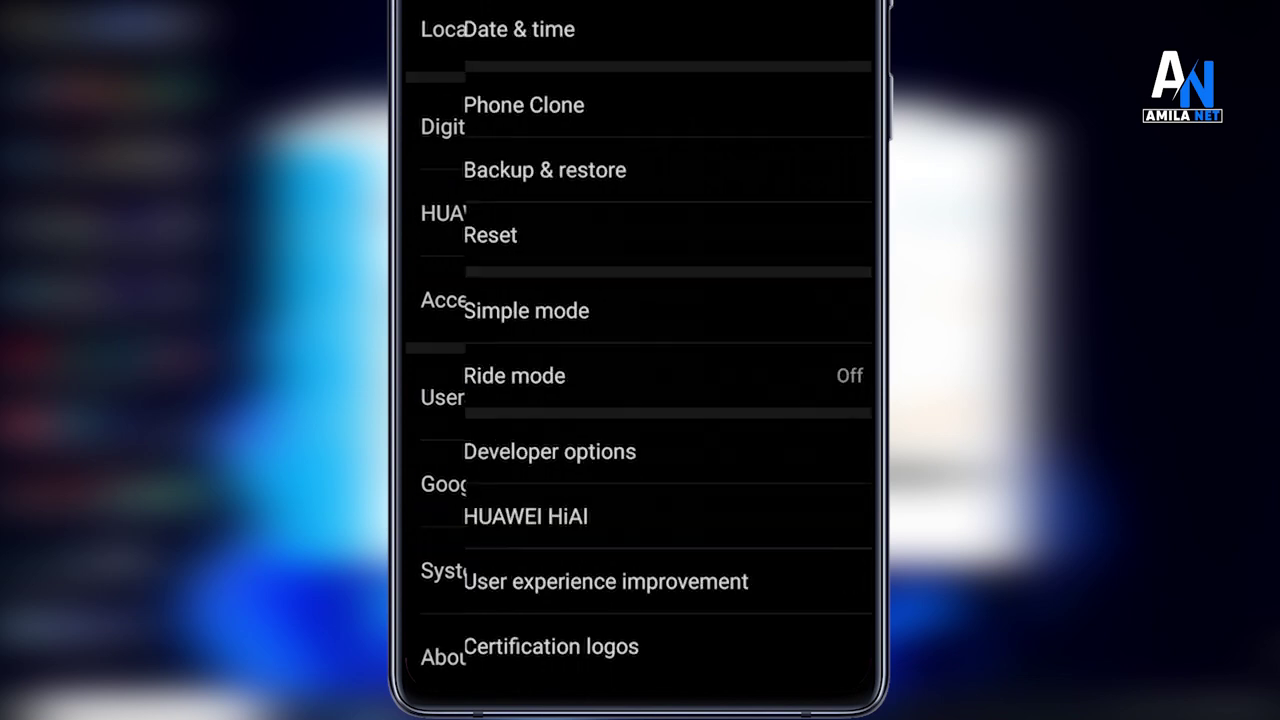
{"action": "left_click_drag", "start_coordinate": [732, 440], "coordinate": [812, 665]}
{"action": "left_click", "coordinate": [734, 670]}
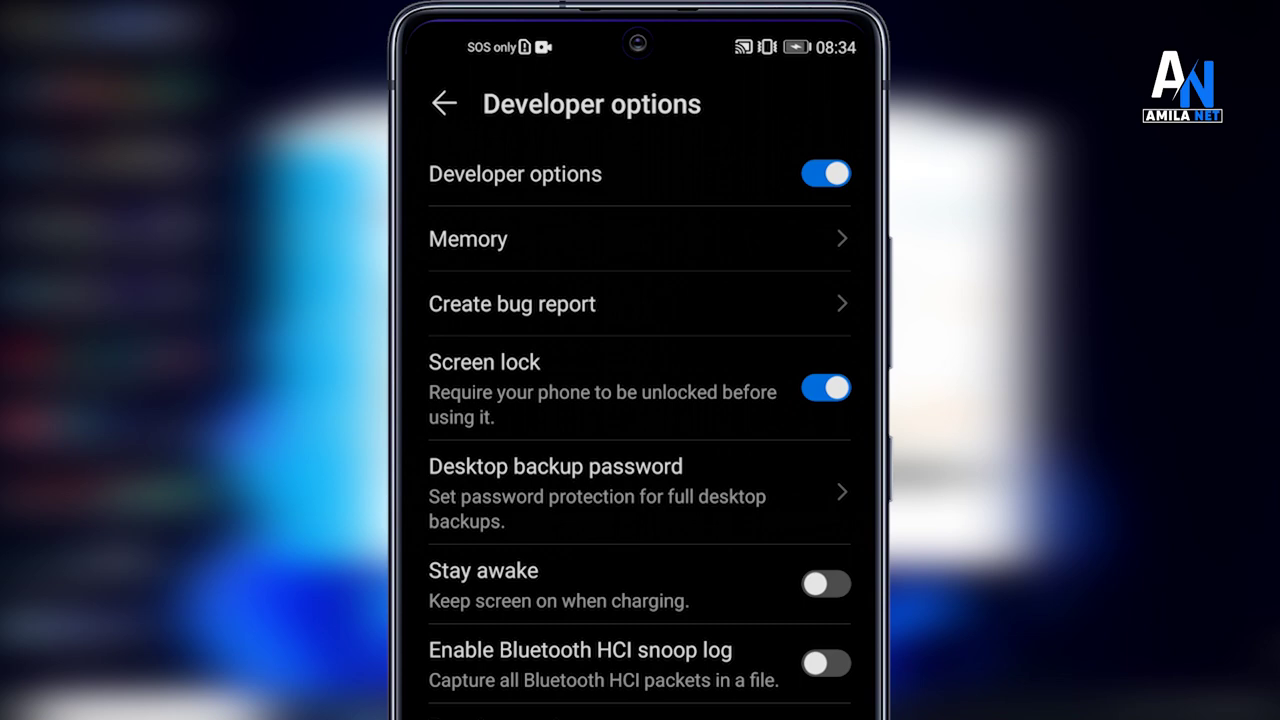
{"action": "scroll", "coordinate": [640, 430], "scroll_direction": "down", "scroll_amount": 5}
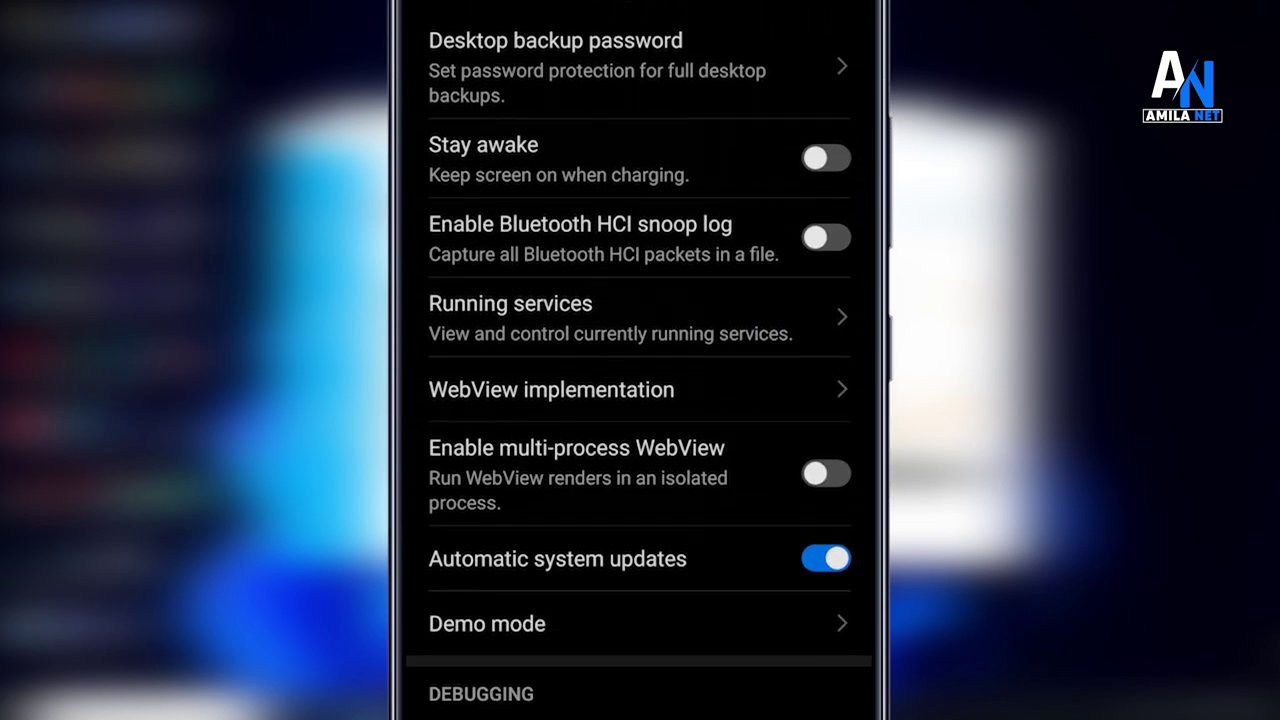
{"action": "scroll", "coordinate": [640, 430], "scroll_direction": "down", "scroll_amount": 3}
{"action": "left_click", "coordinate": [826, 517]}
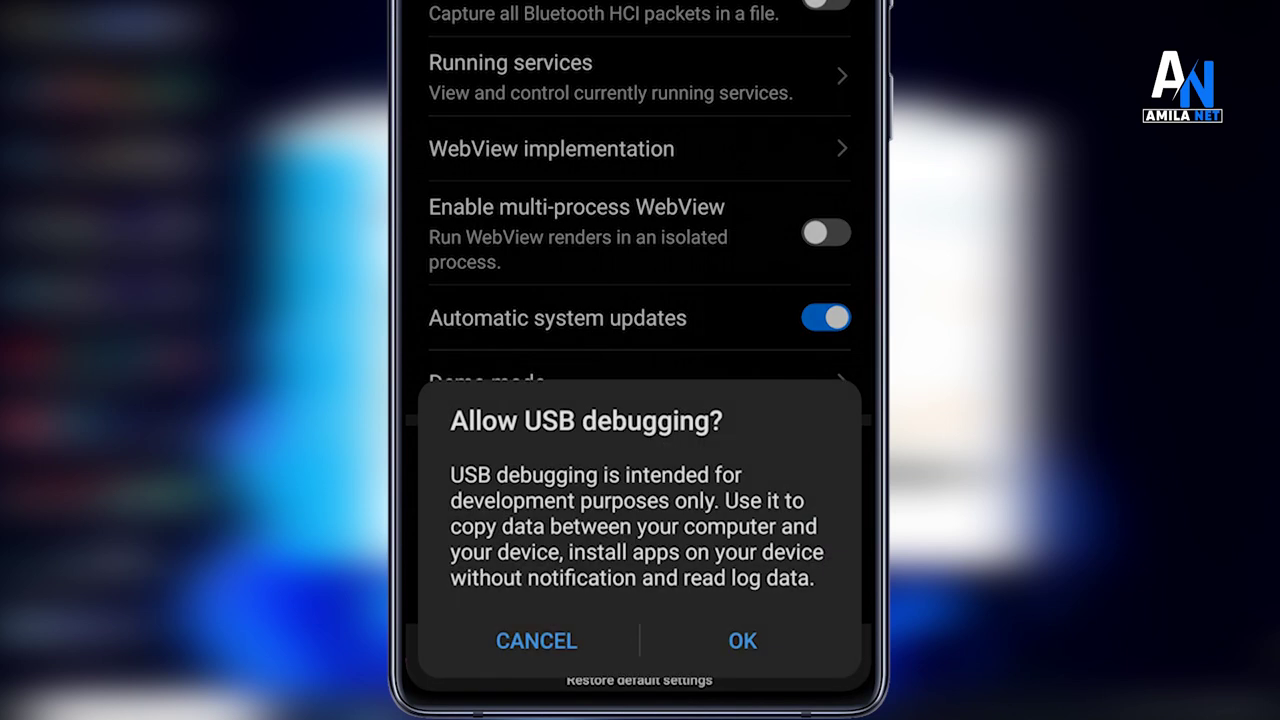
{"action": "left_click", "coordinate": [742, 640]}
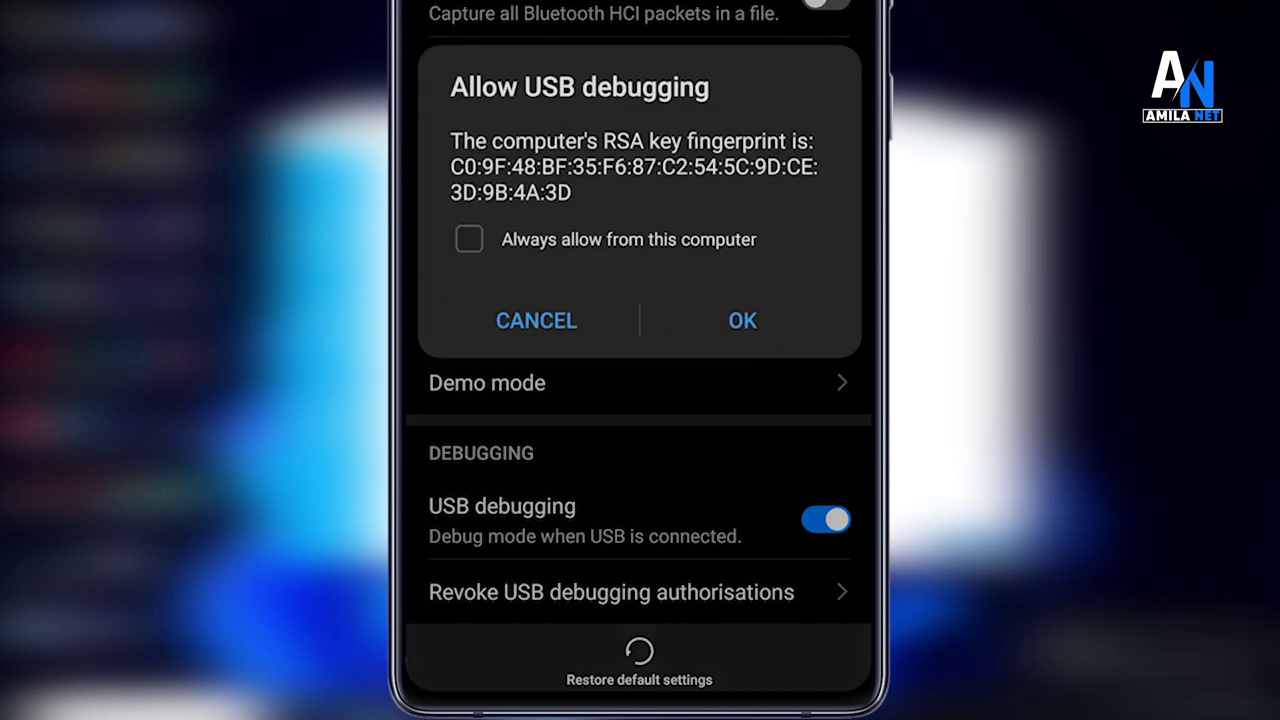
Step: Authorize USB debugging from the computer, continue the installation of the Connector app from an unknown source and open it on the phone
{"action": "left_click", "coordinate": [729, 325]}
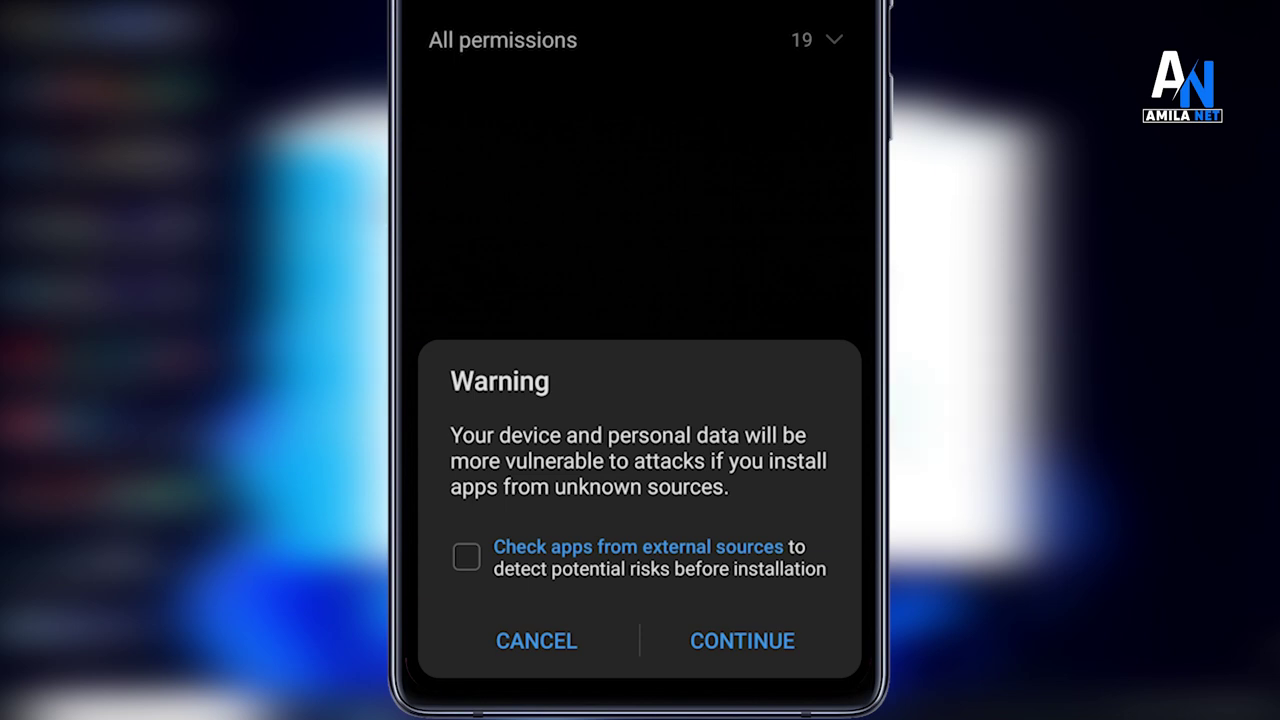
{"action": "left_click", "coordinate": [740, 638]}
{"action": "left_click", "coordinate": [752, 642]}
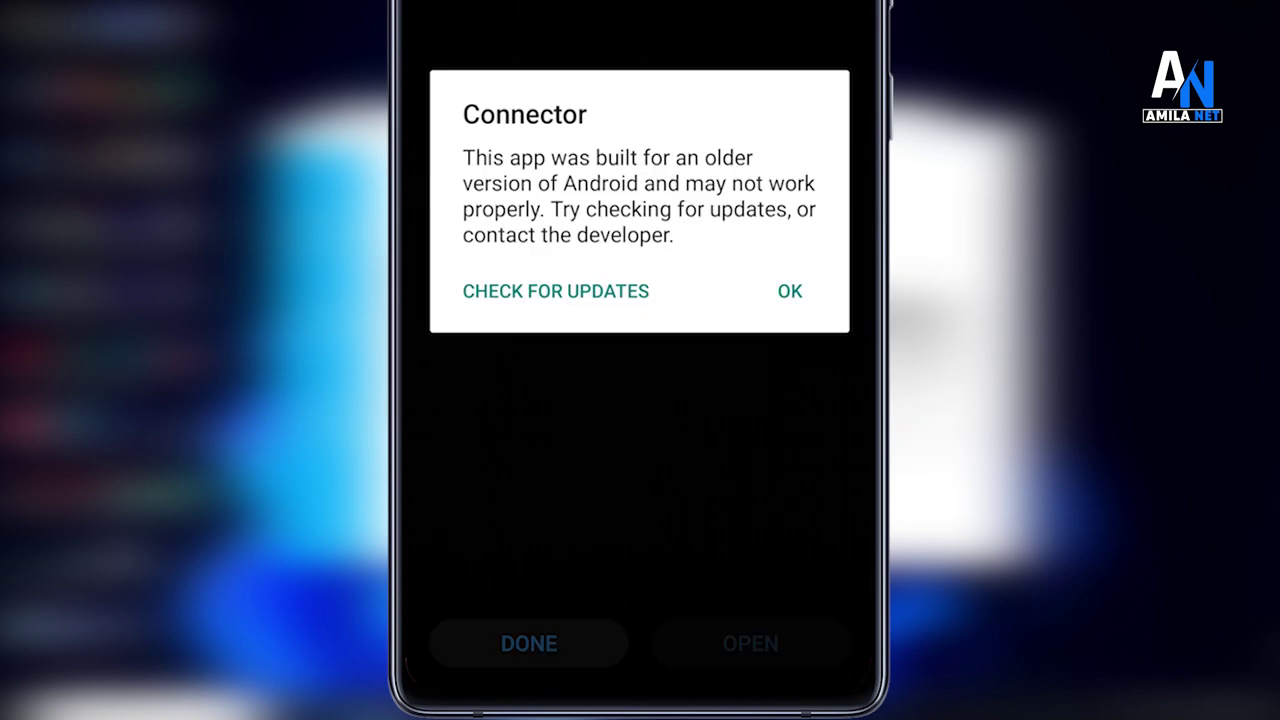
{"action": "left_click", "coordinate": [790, 289]}
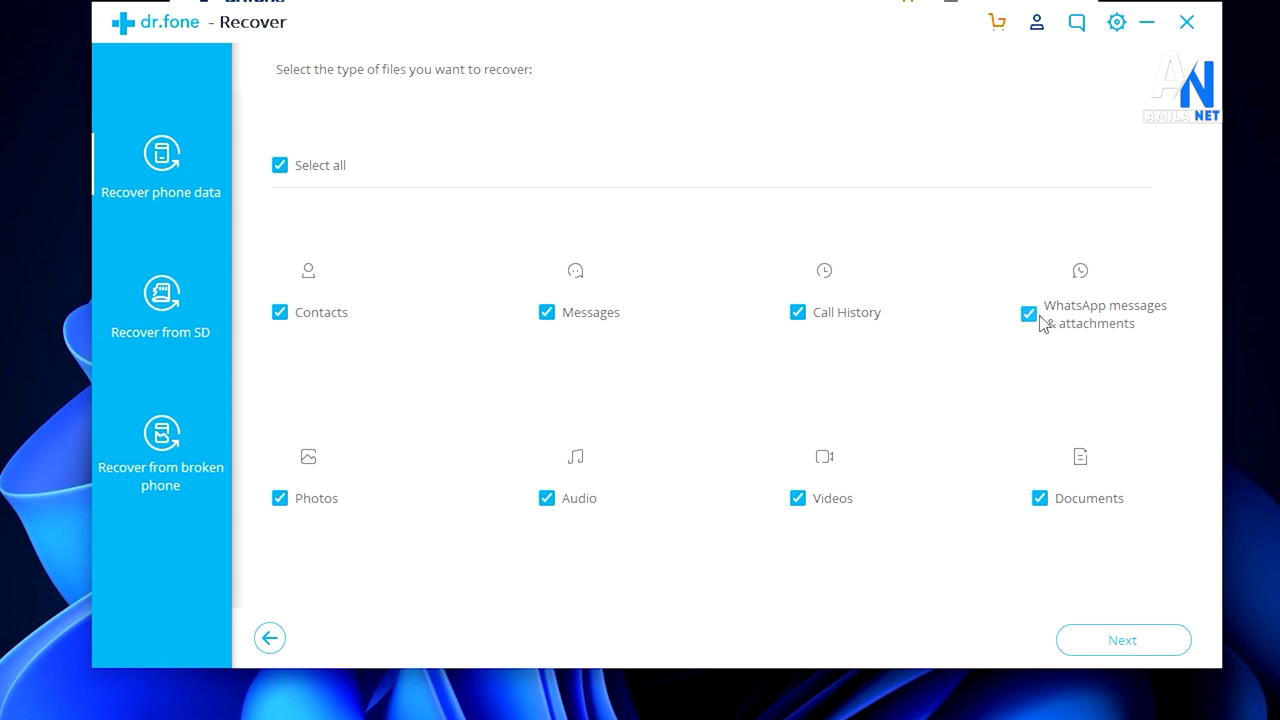
Step: Scan the phone for deleted files with all file types selected in dr.fone
{"action": "left_click", "coordinate": [1125, 648]}
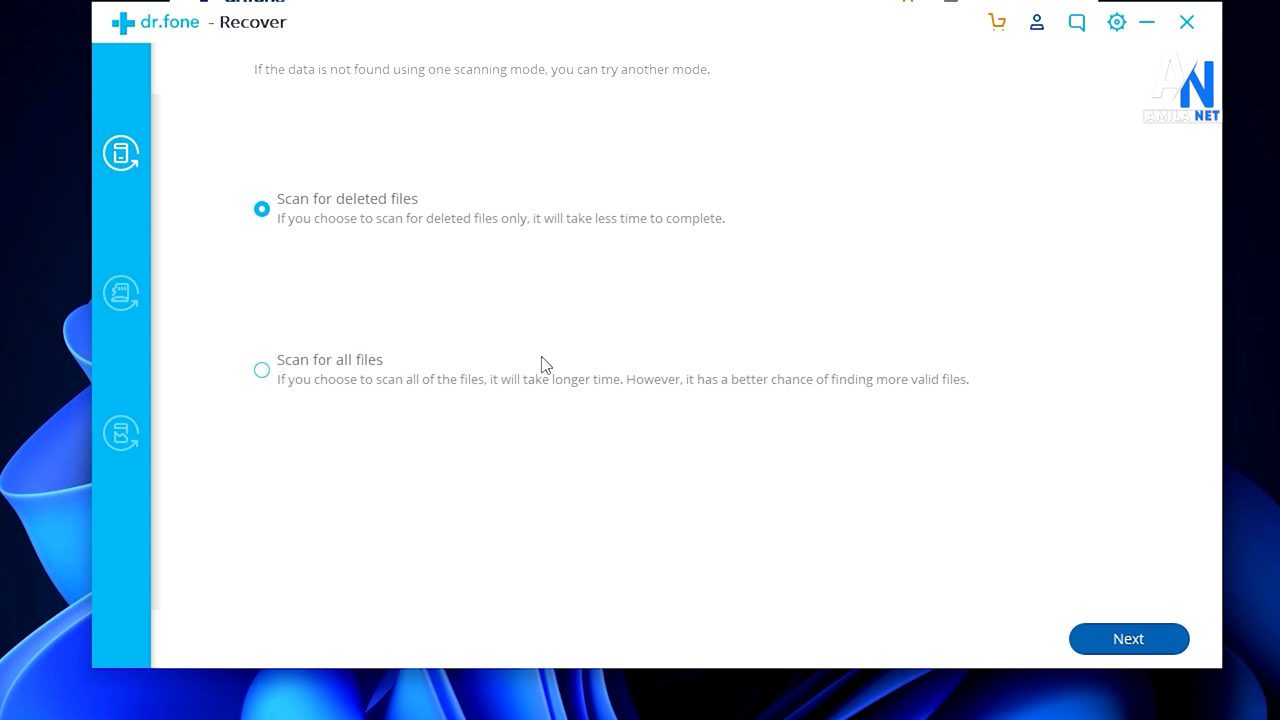
{"action": "left_click", "coordinate": [1130, 640]}
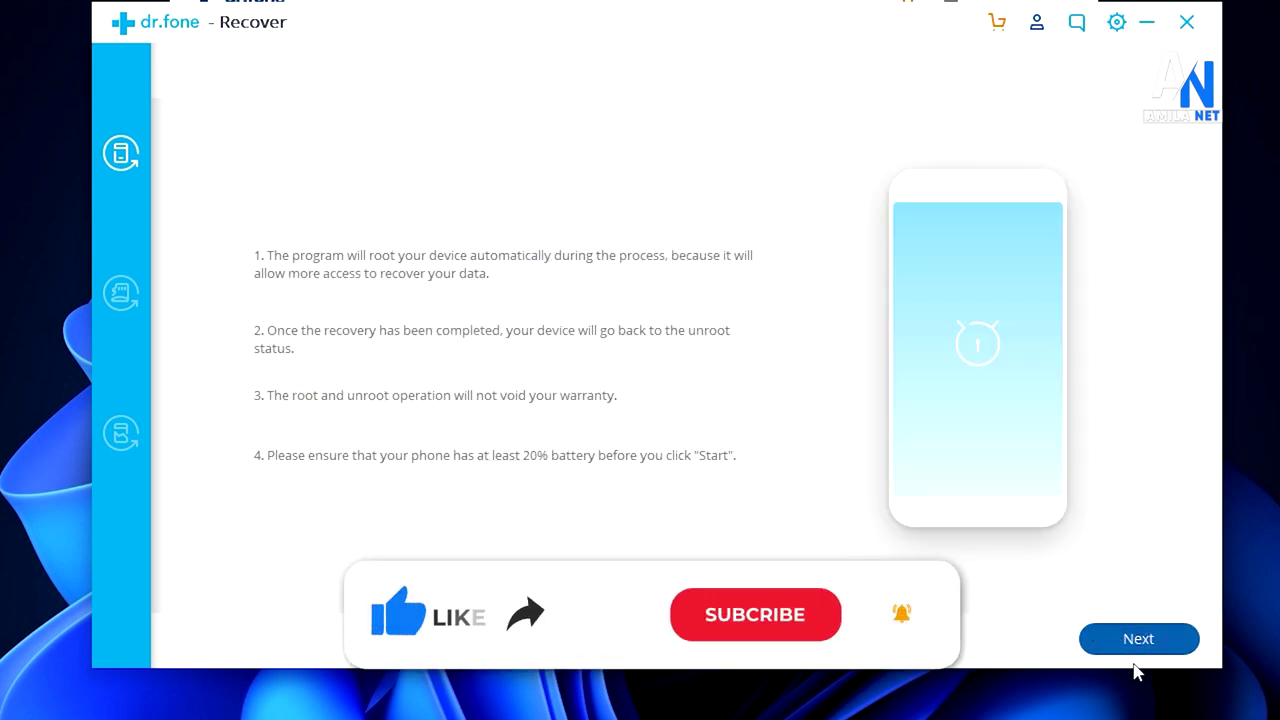
{"action": "left_click", "coordinate": [1132, 642]}
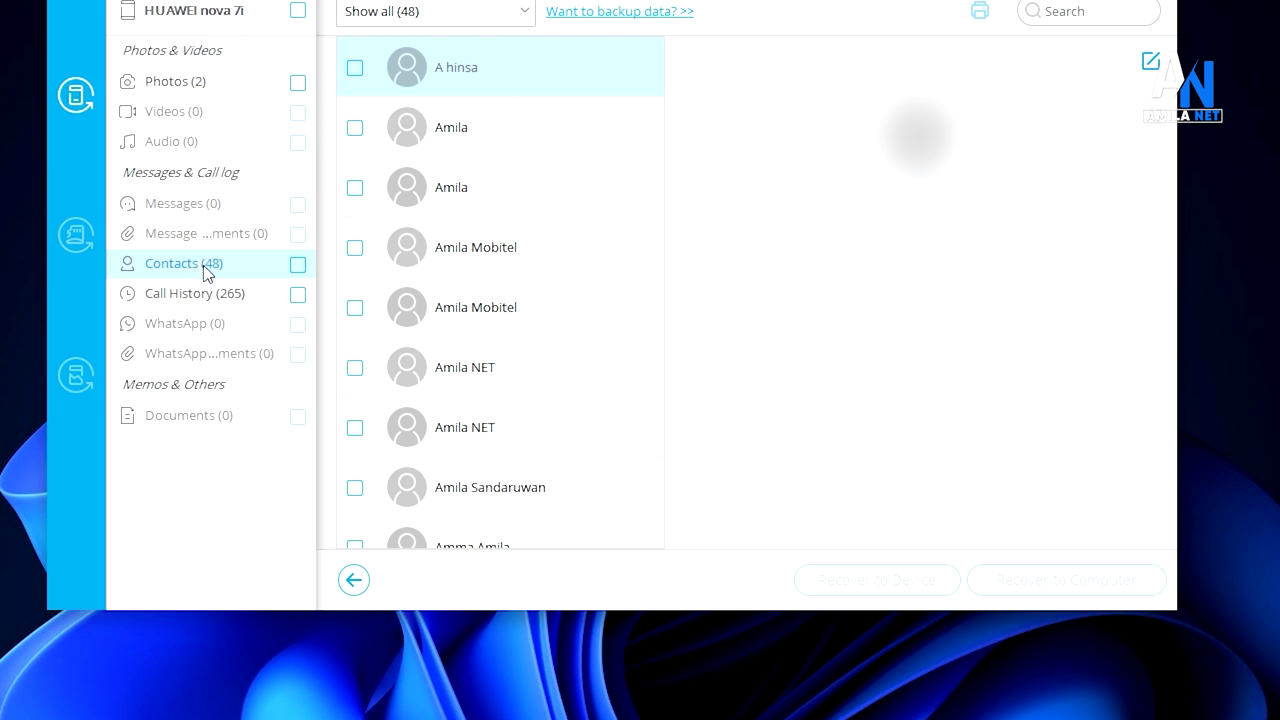
Step: Mark the Contacts category and recover it to the computer in the Recovery folder on the desktop
{"action": "left_click", "coordinate": [297, 266]}
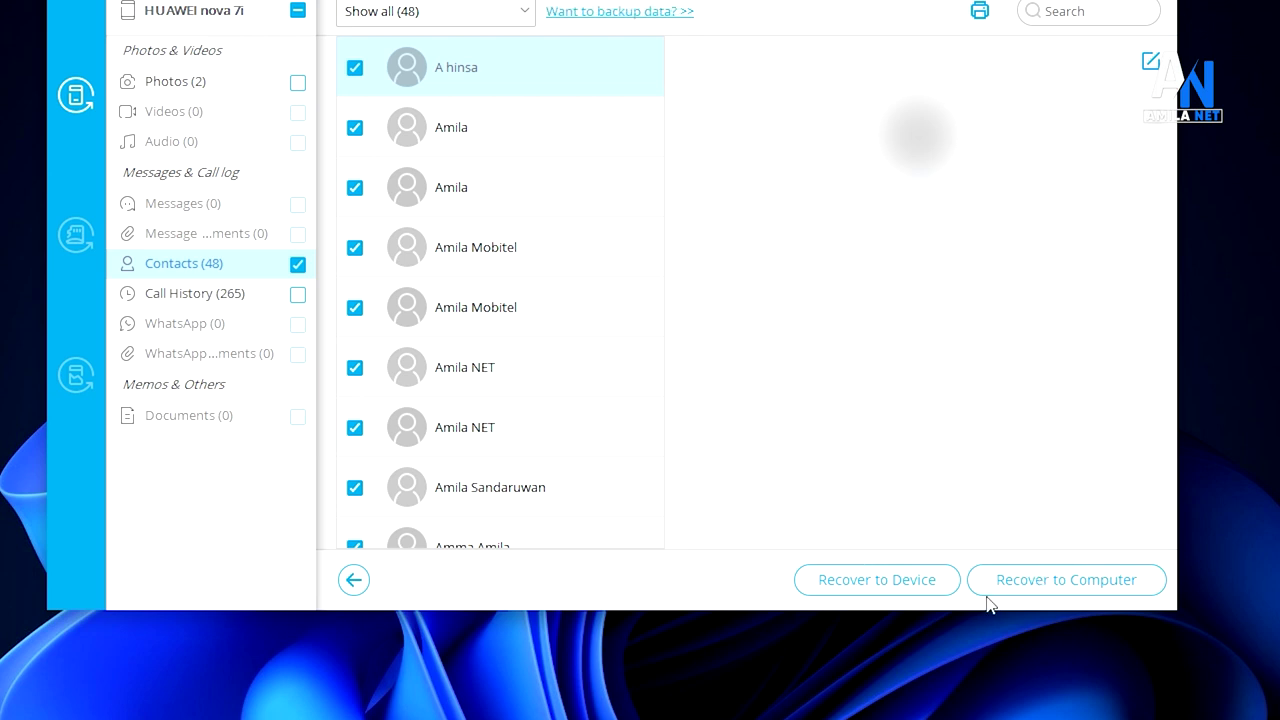
{"action": "left_click", "coordinate": [1023, 597]}
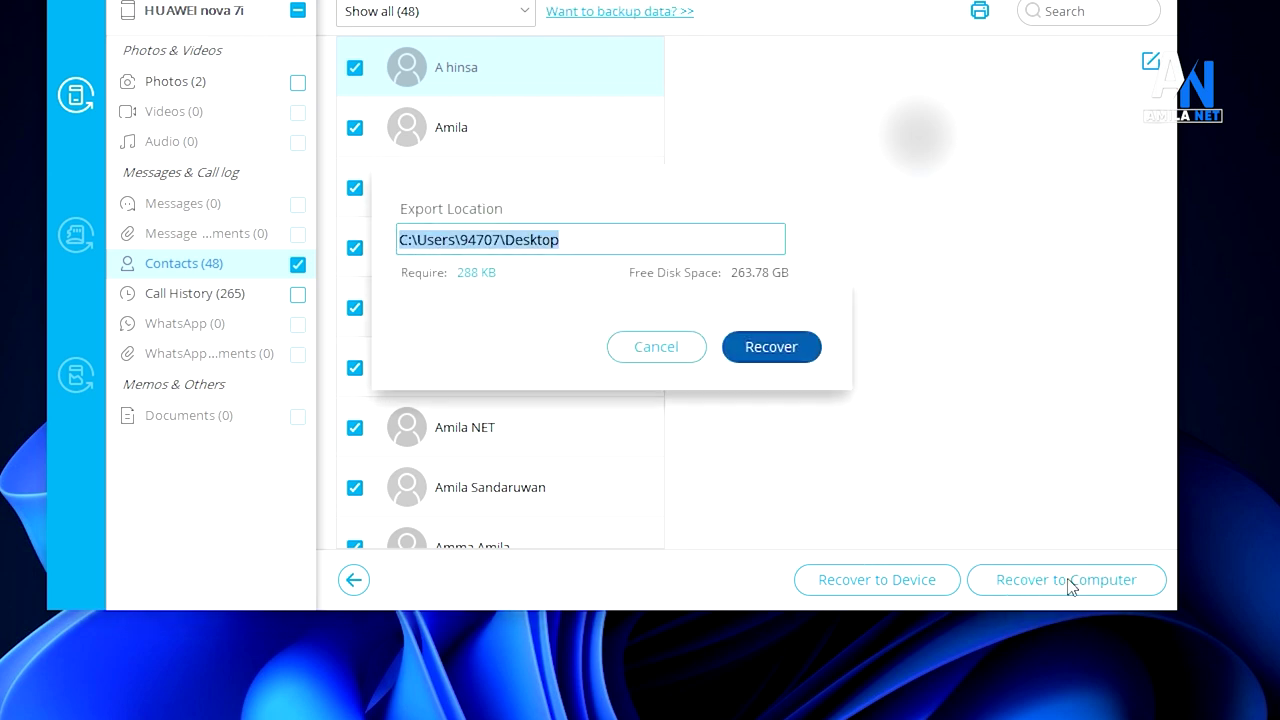
{"action": "left_click", "coordinate": [499, 242]}
{"action": "left_click", "coordinate": [792, 240]}
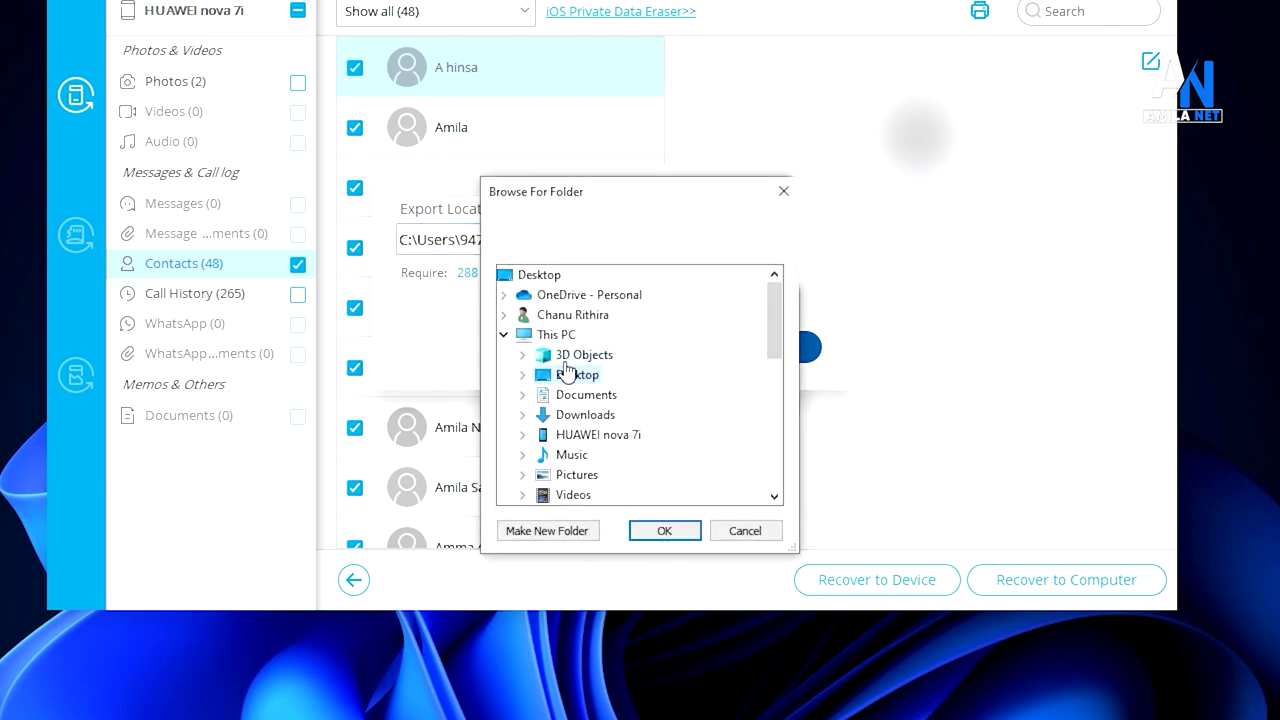
{"action": "scroll", "coordinate": [600, 400], "scroll_direction": "down", "scroll_amount": 10}
{"action": "left_click", "coordinate": [565, 495]}
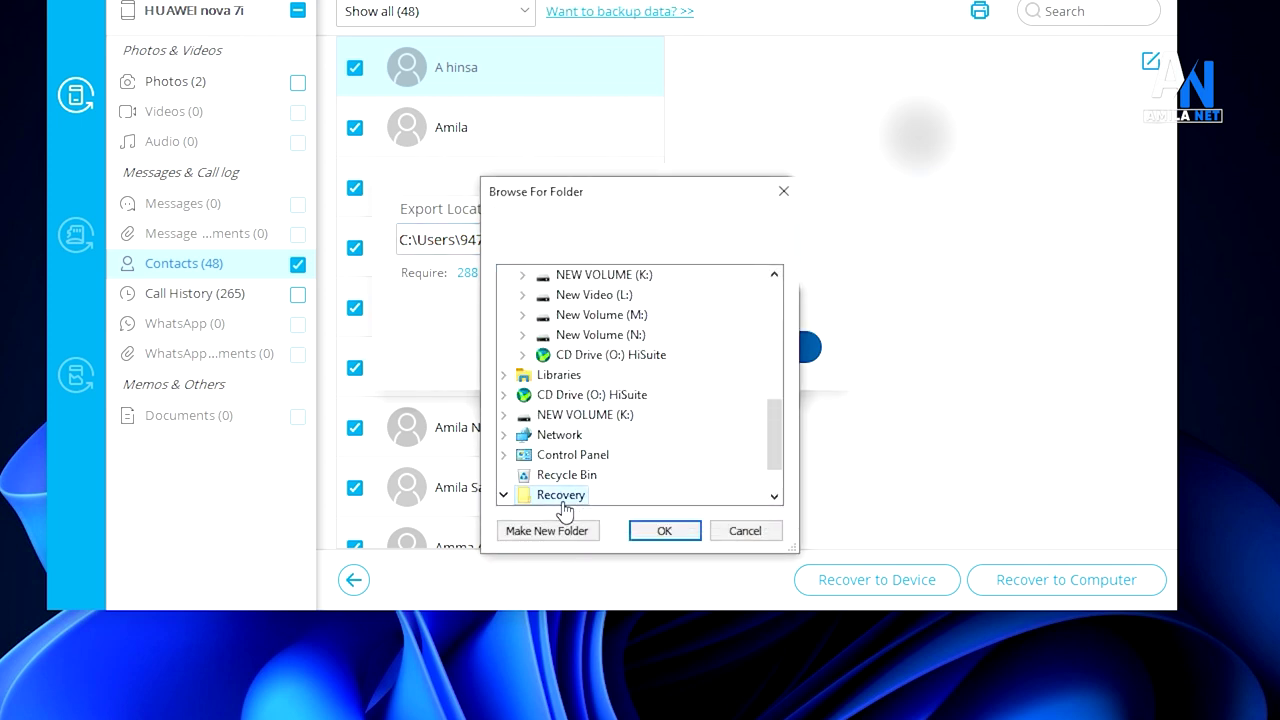
{"action": "left_click", "coordinate": [685, 531]}
{"action": "left_click", "coordinate": [774, 349]}
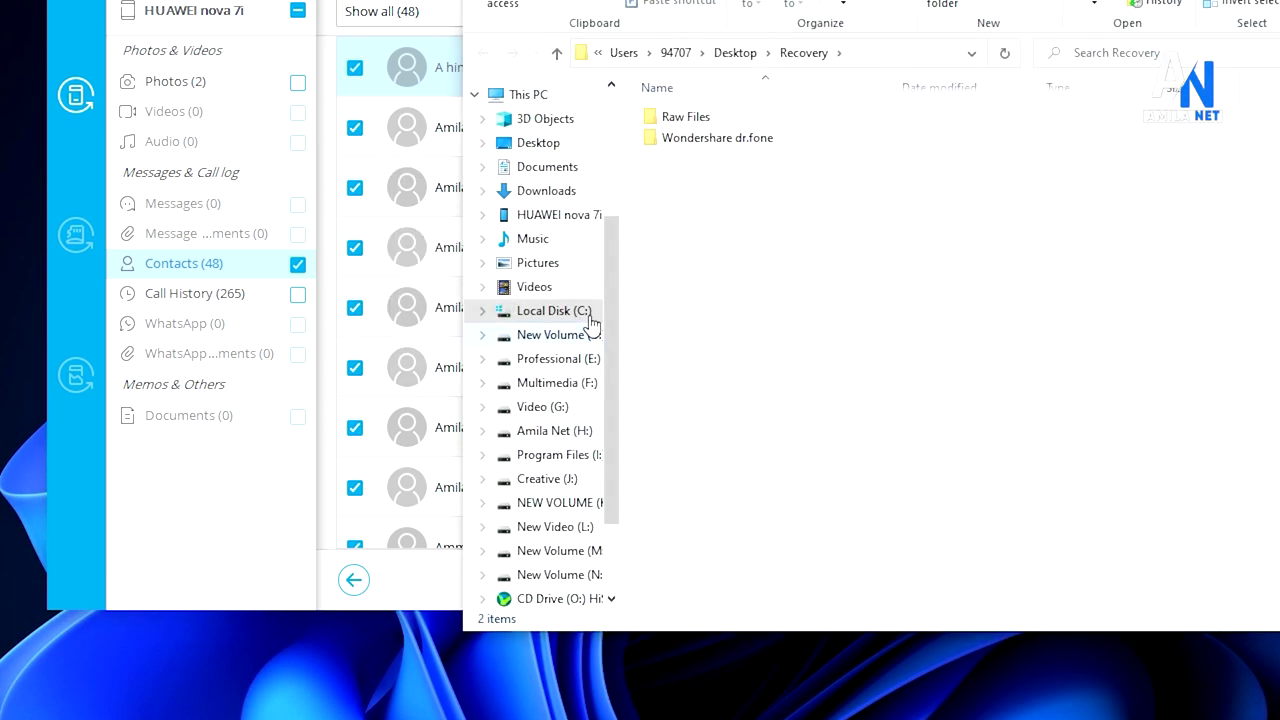
Step: Check the HUAWEI nova 7i folder inside Wondershare dr.fone for exported contacts and return to dr.fone
{"action": "double_click", "coordinate": [704, 136]}
{"action": "double_click", "coordinate": [705, 128]}
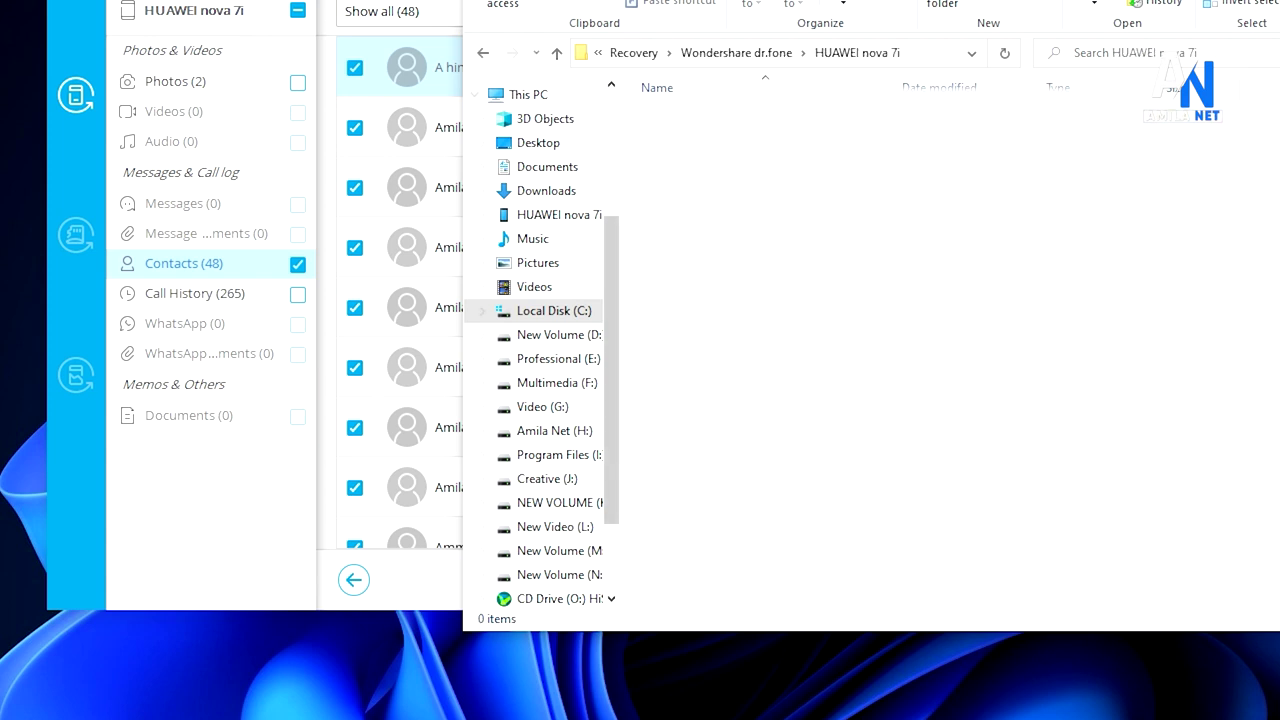
{"action": "key", "text": "alt+Tab"}
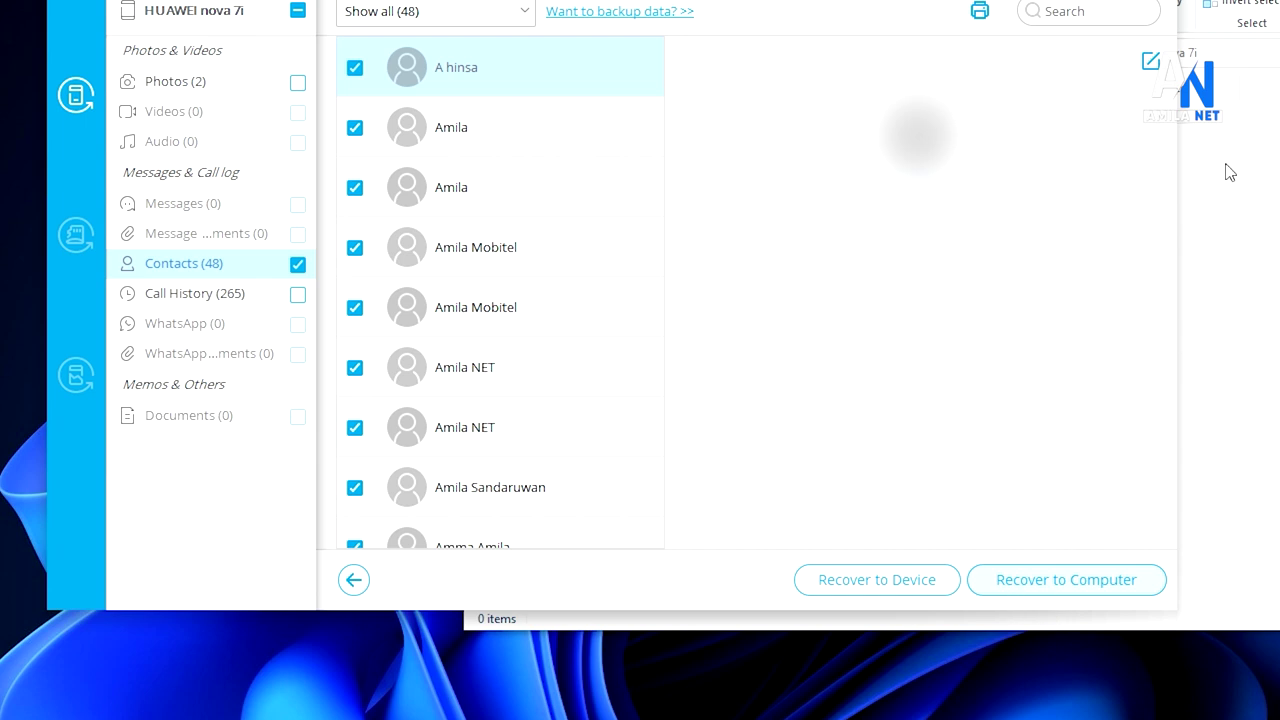
Step: Mark only the Call History category and recover it to the computer
{"action": "left_click", "coordinate": [180, 294]}
{"action": "left_click", "coordinate": [297, 295]}
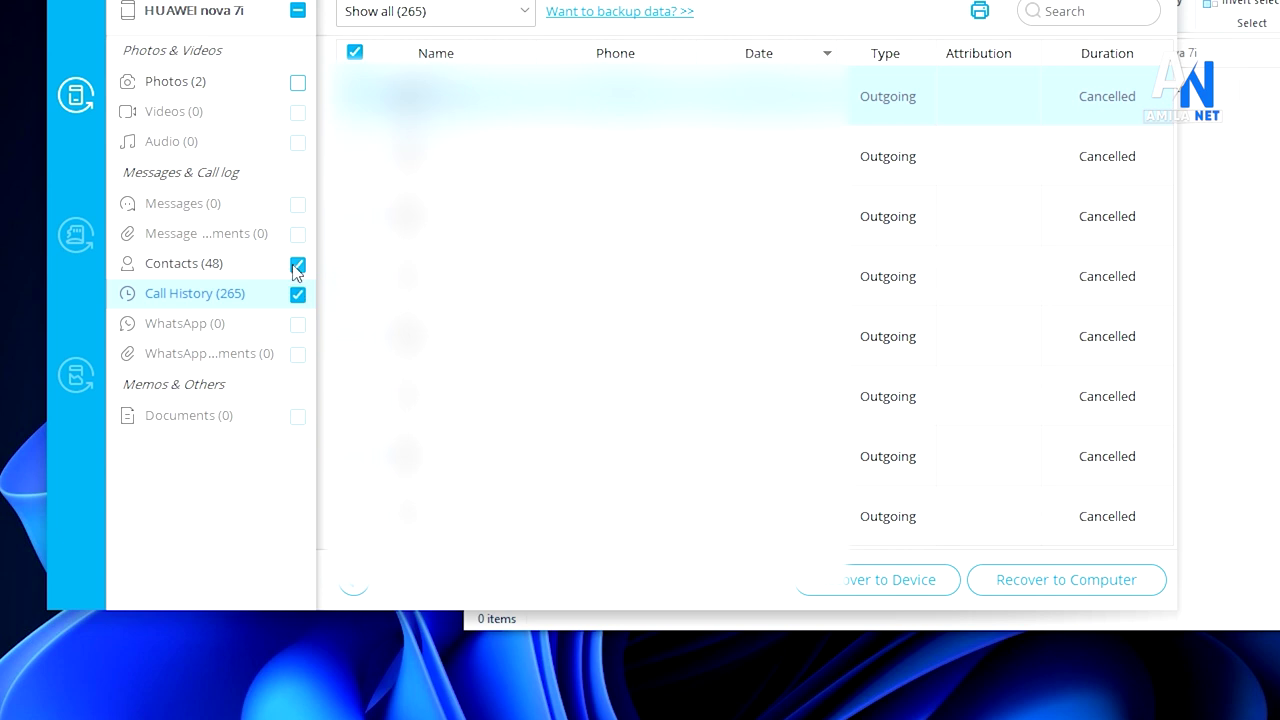
{"action": "left_click", "coordinate": [1050, 582]}
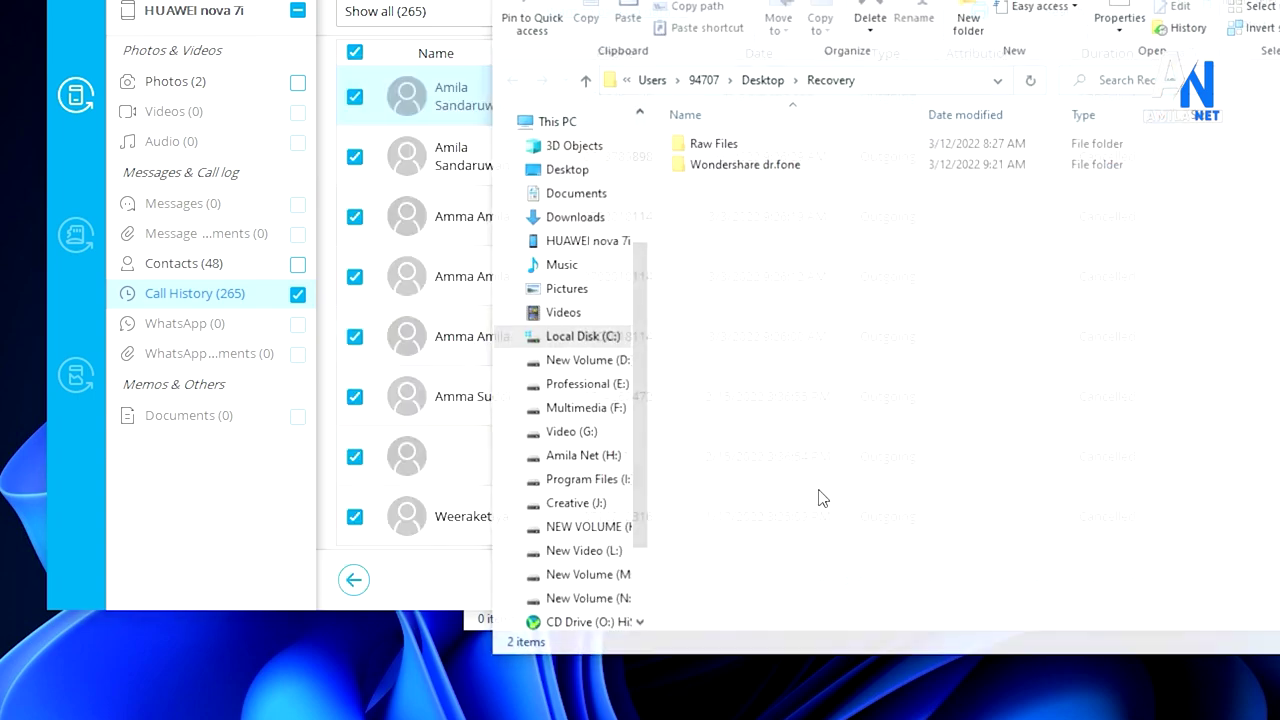
Step: Check the exported file in the Call History folder of the HUAWEI nova 7i recovery and return to dr.fone
{"action": "double_click", "coordinate": [723, 163]}
{"action": "double_click", "coordinate": [720, 143]}
{"action": "double_click", "coordinate": [714, 145]}
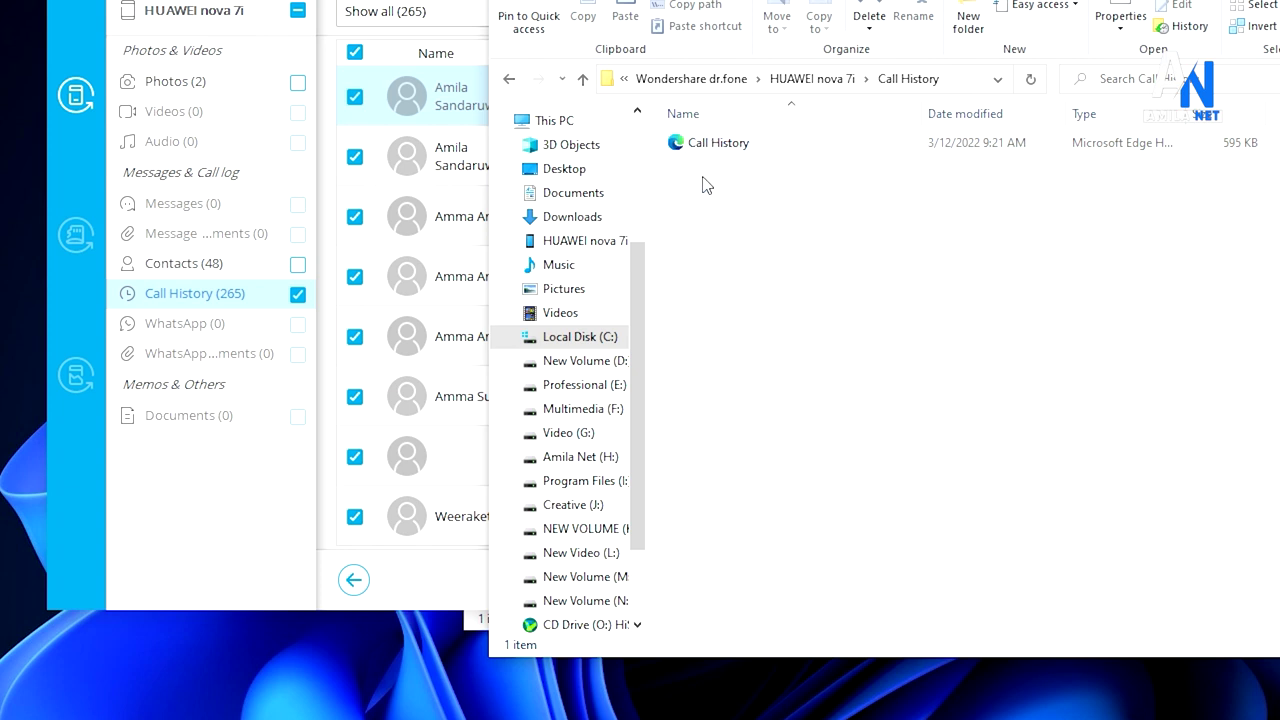
{"action": "left_click", "coordinate": [582, 78]}
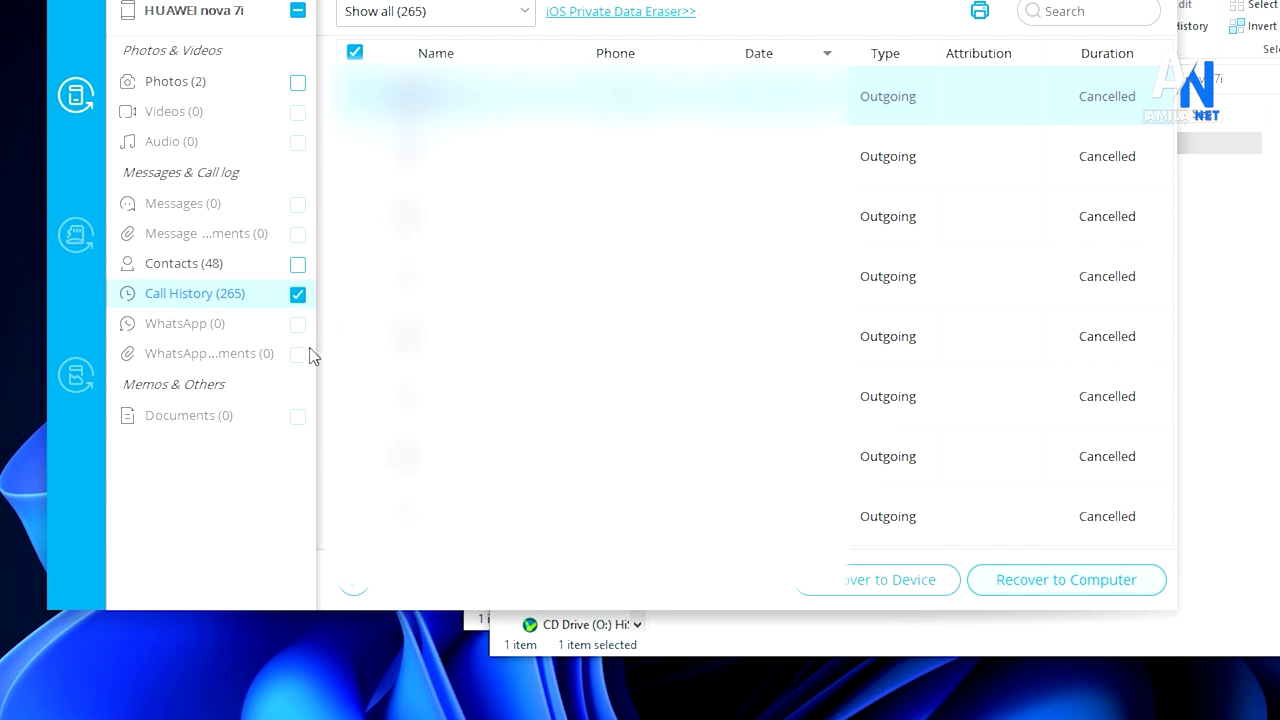
Step: Recover the Photos category to the computer and mark all found data of the HUAWEI nova 7i
{"action": "left_click", "coordinate": [183, 88]}
{"action": "left_click", "coordinate": [297, 82]}
{"action": "left_click", "coordinate": [1009, 590]}
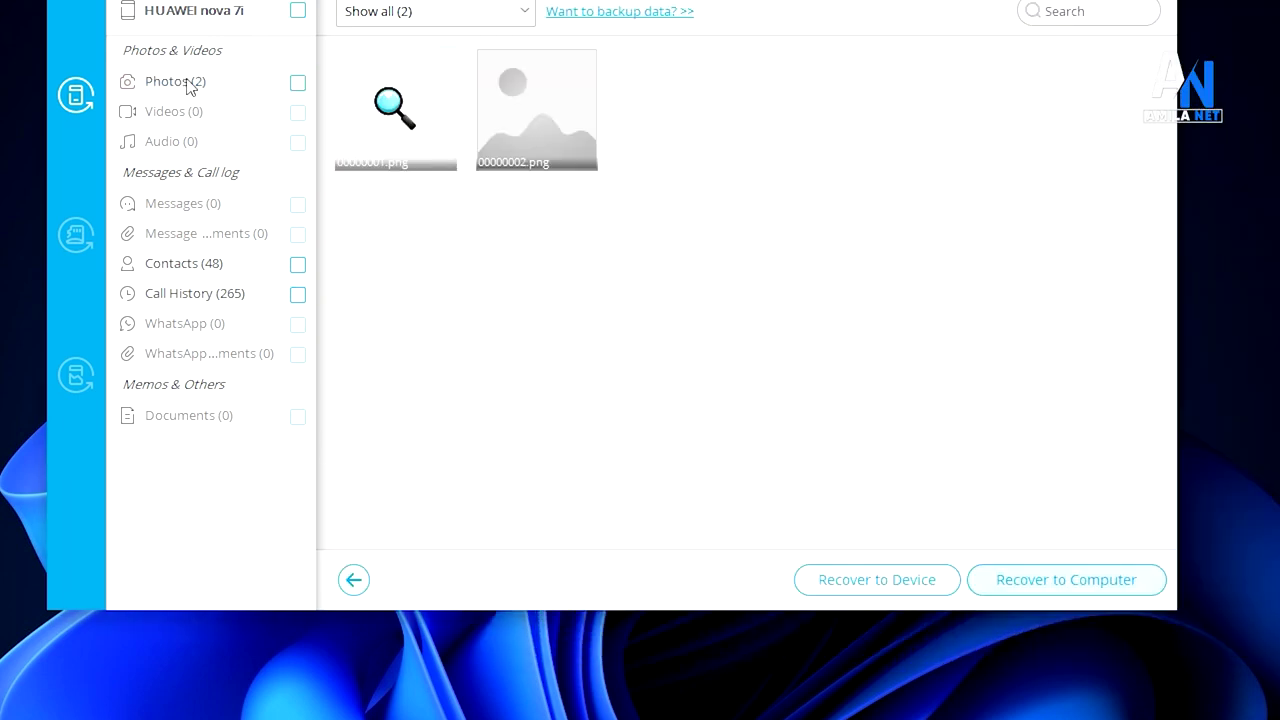
{"action": "left_click", "coordinate": [299, 11]}
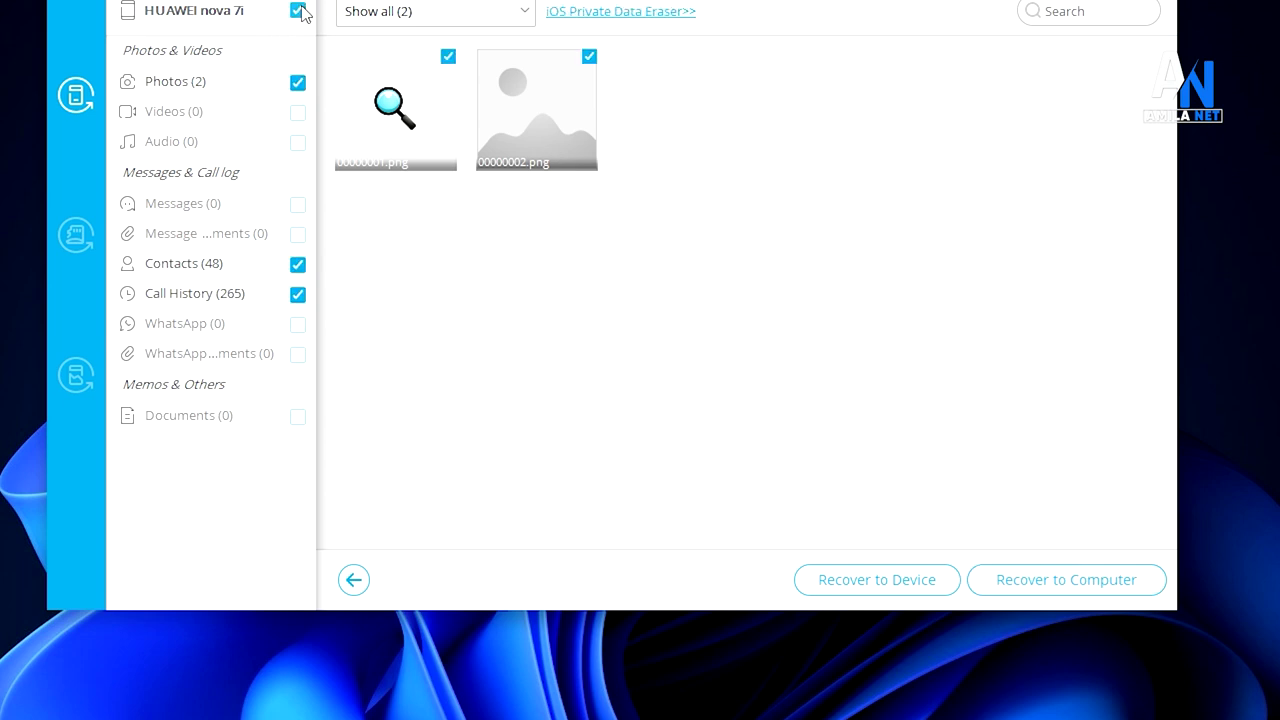